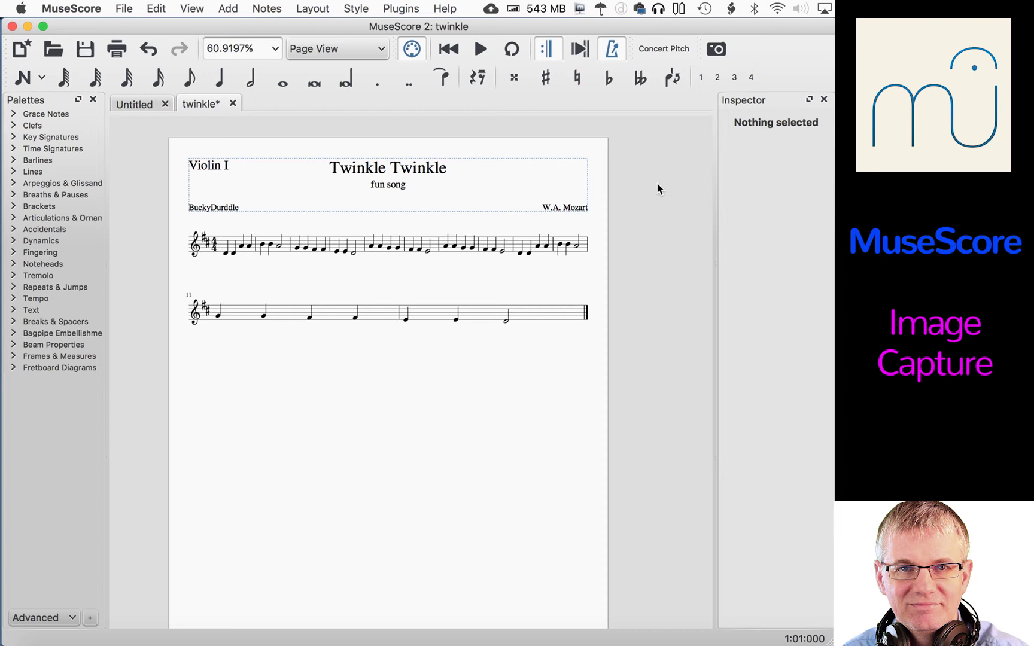
Step: Enable image capture and frame the Twinkle Twinkle title and both staves, then view its options
left_click(715, 50)
left_click(714, 49)
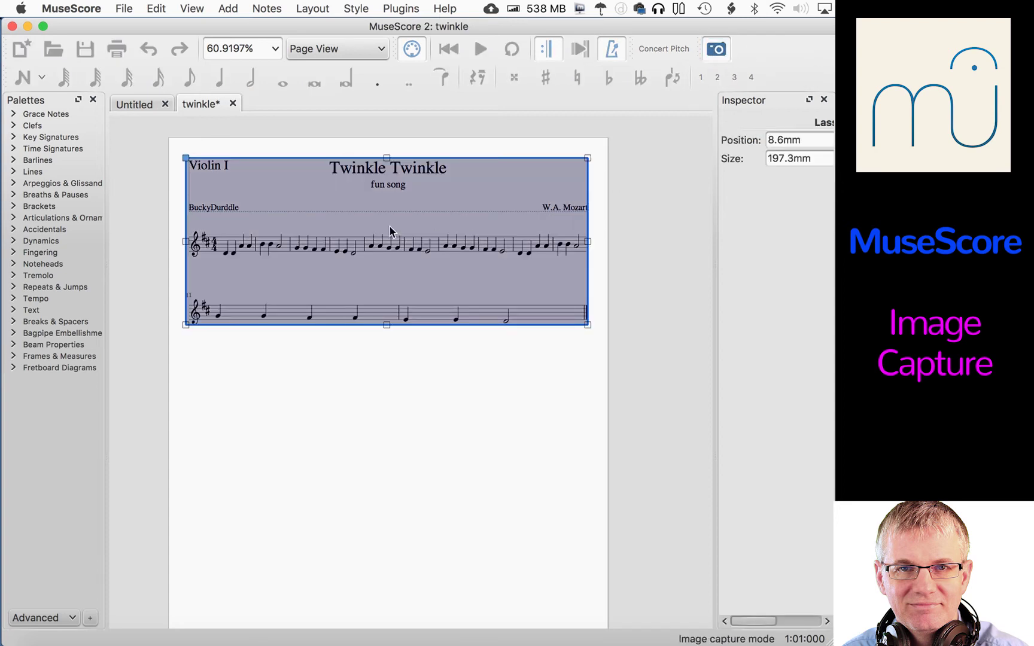
left_click_drag(373, 263, 398, 265)
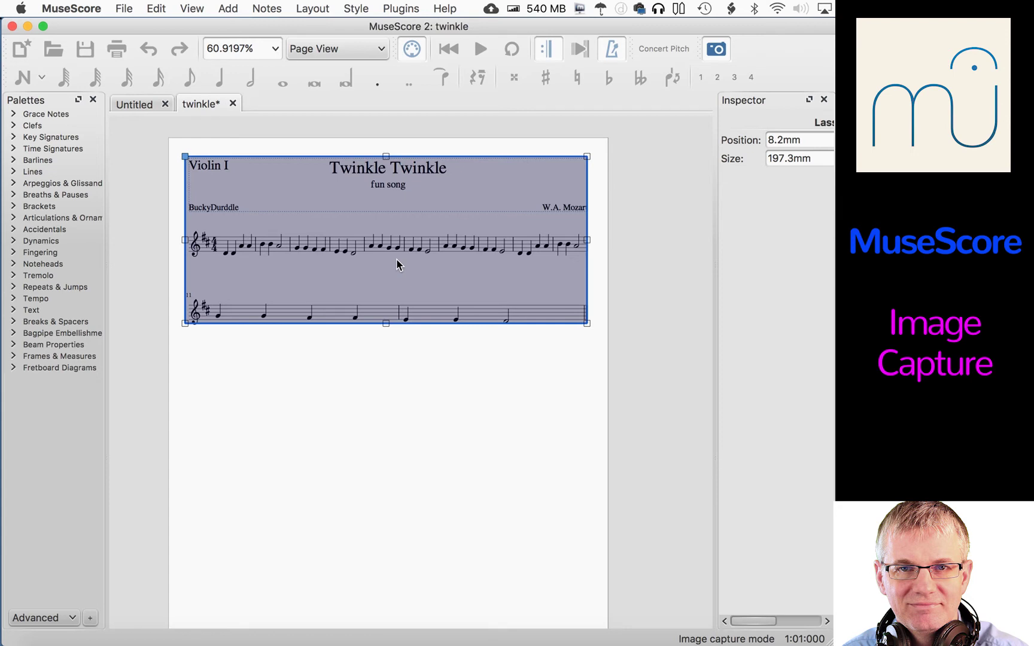
right_click(398, 265)
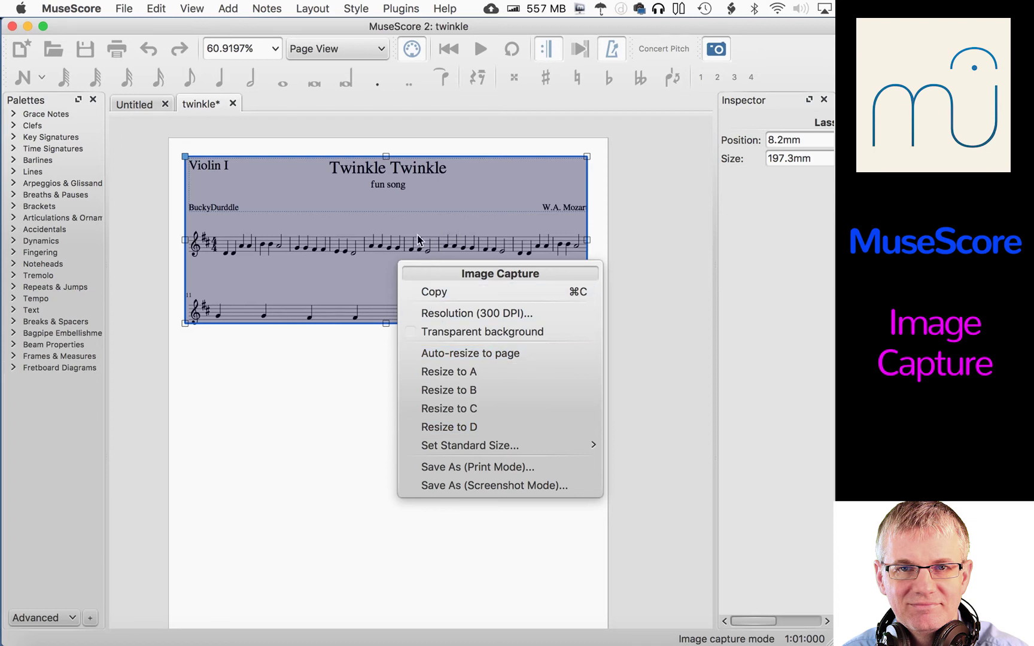
left_click(329, 251)
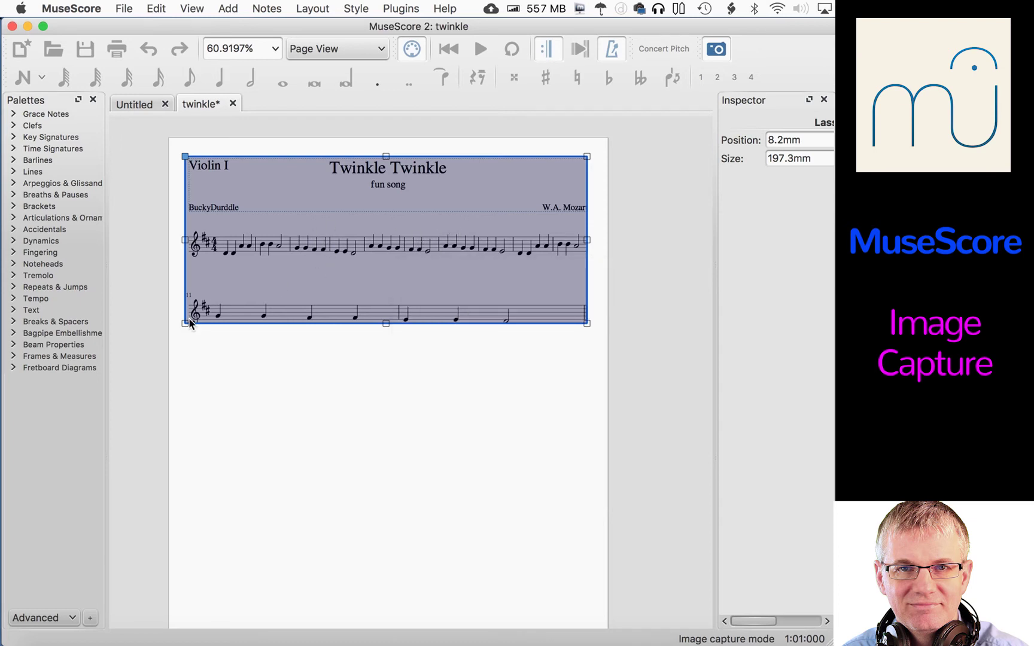
Step: Shrink the capture frame from its corners, then widen it to enclose the first system
mouse_move(156, 323)
left_mouse_down()
mouse_move(309, 286)
mouse_move(144, 308)
left_mouse_up()
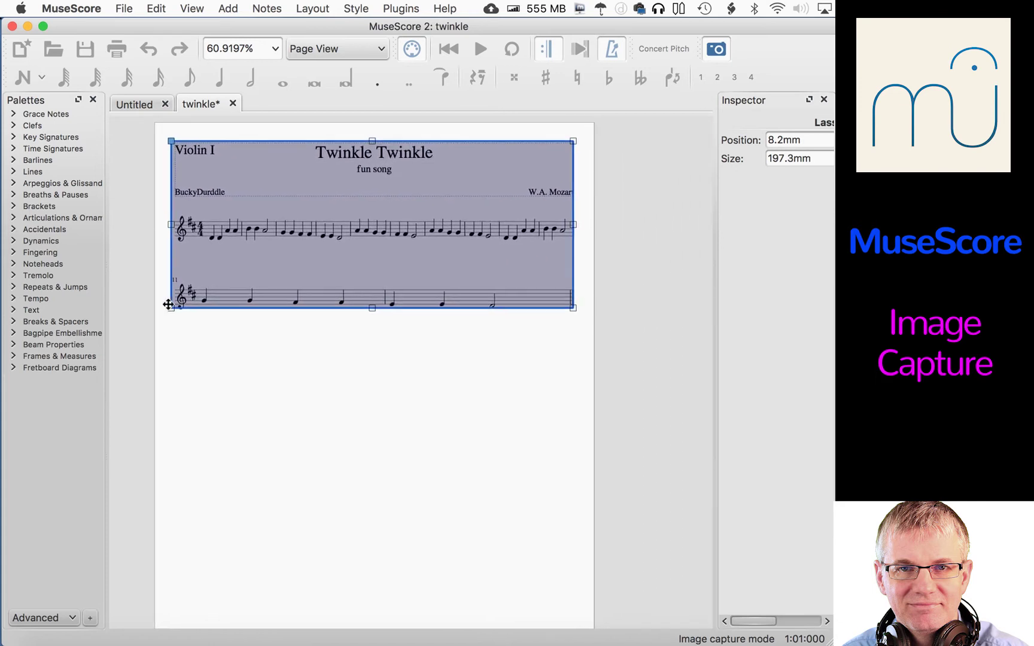
left_click_drag(172, 141, 221, 228)
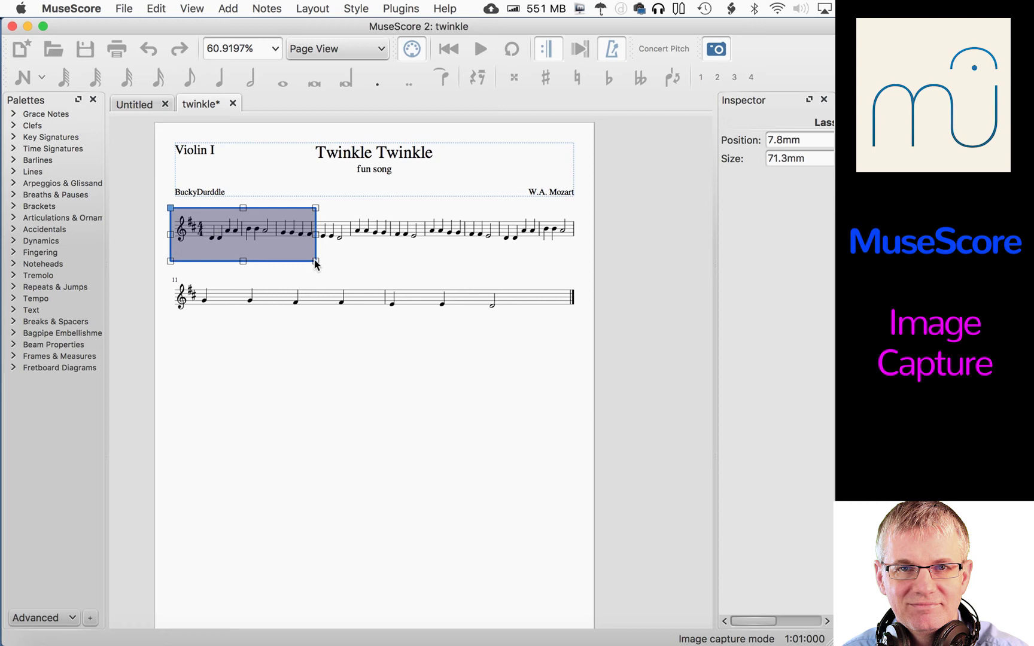
left_click_drag(315, 262, 277, 251)
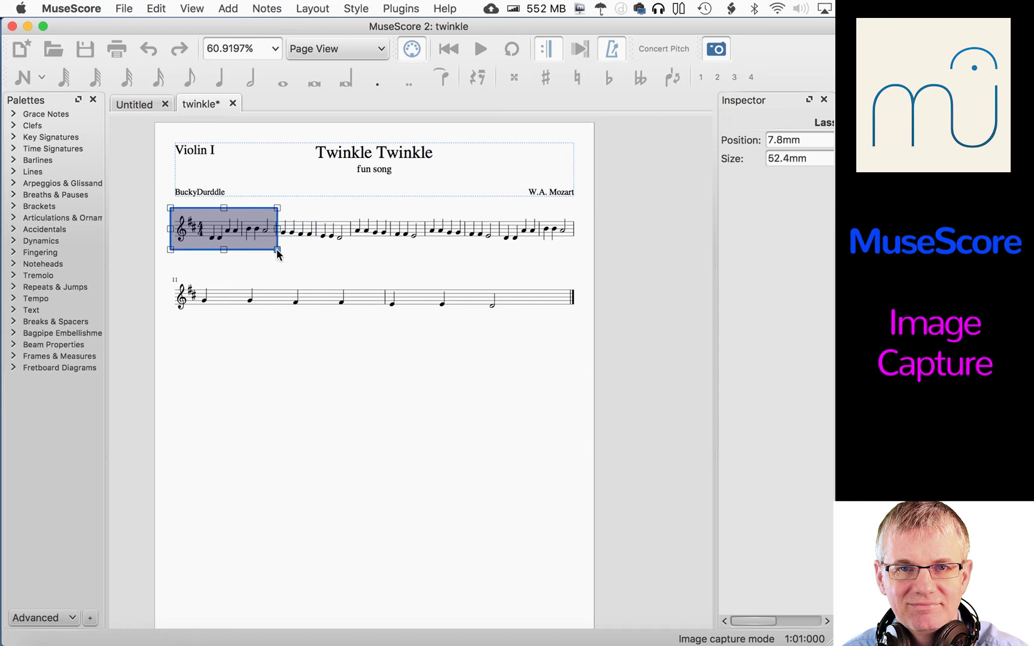
left_click_drag(277, 250, 540, 282)
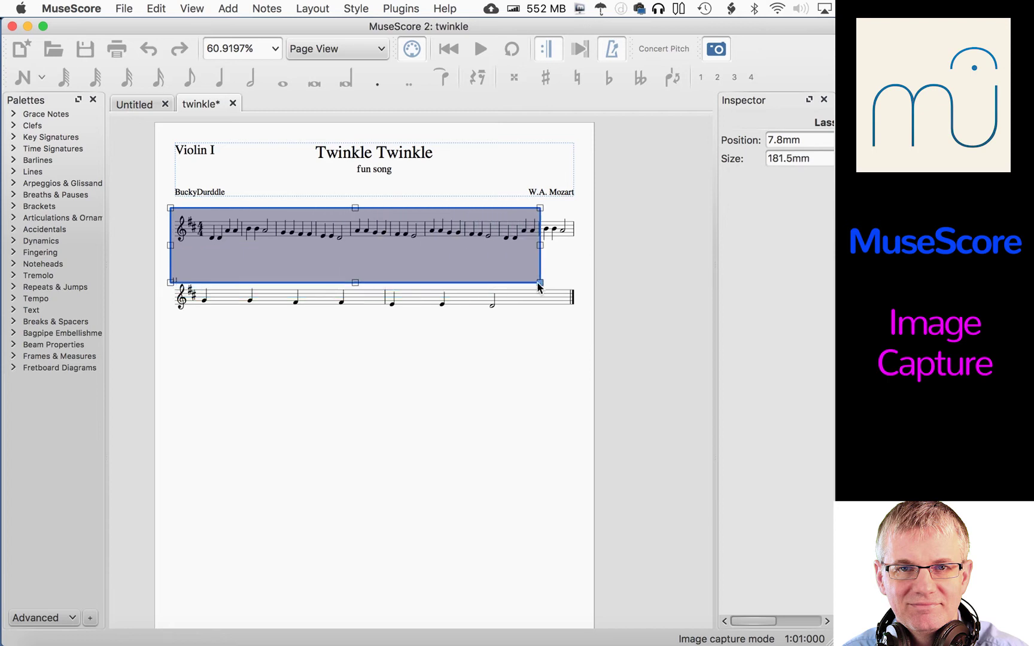
Step: Restart image capture and slide the frame along the first staff onto measure 2
left_click(715, 50)
left_click(715, 50)
right_click(459, 242)
left_click(352, 343)
left_click_drag(538, 282, 273, 240)
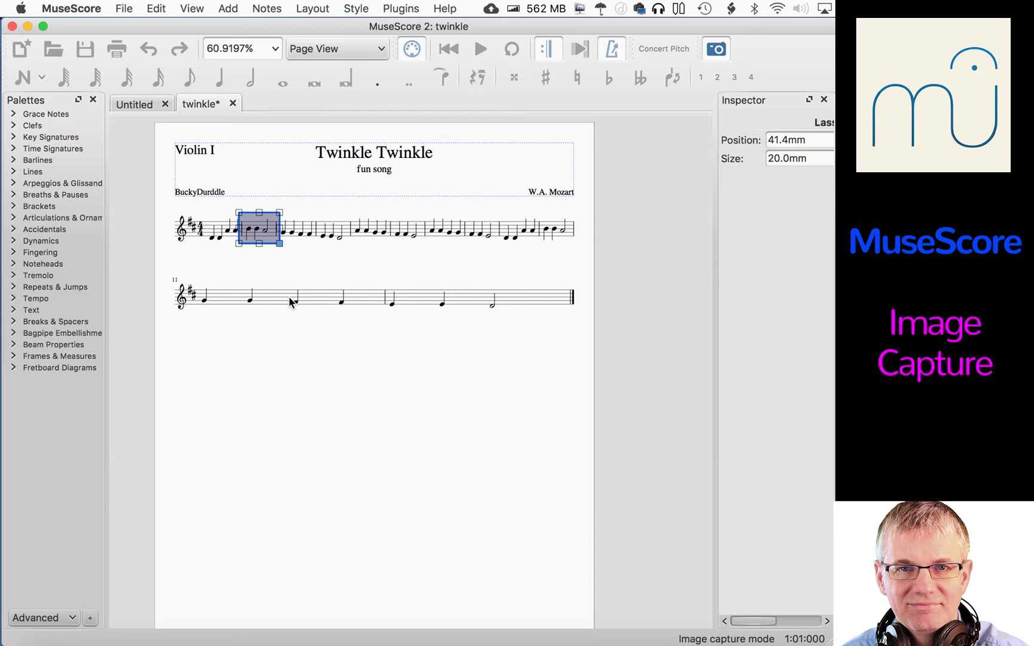
scroll(289, 301, "up", 10)
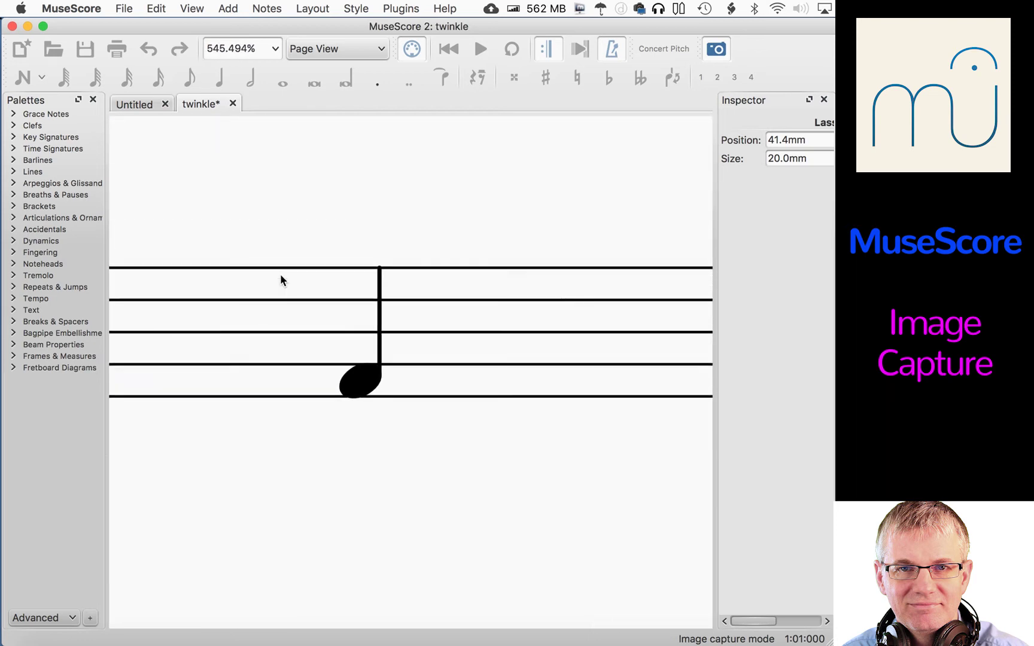
Step: Zoom in and tighten the capture frame's edges around the second measure
scroll(281, 276, "up", 10)
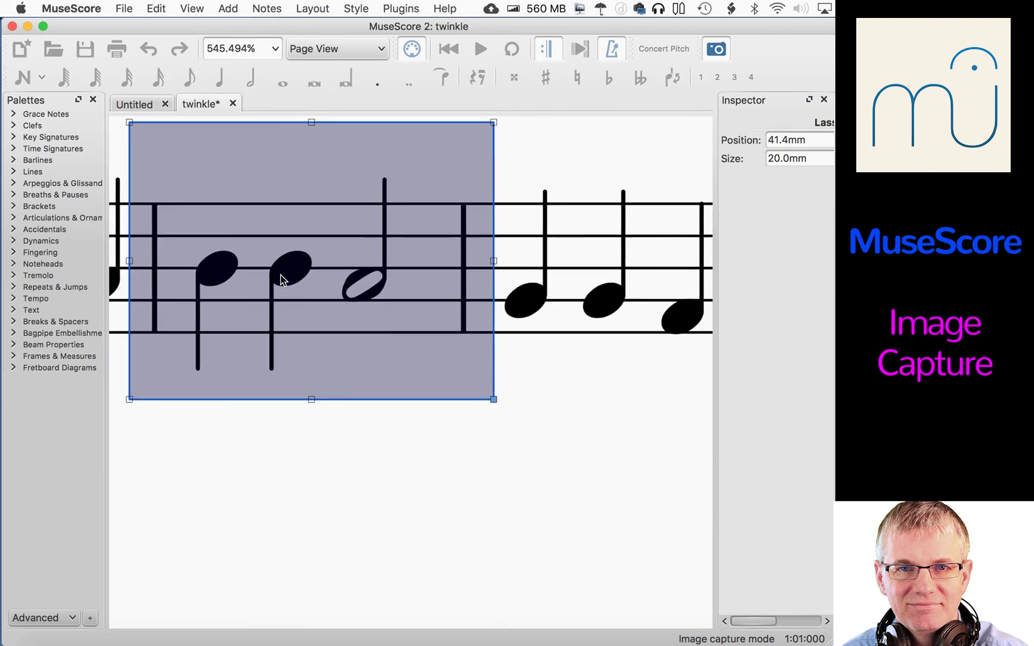
scroll(280, 280, "left", 3)
left_click_drag(534, 407, 509, 381)
left_click_drag(515, 131, 506, 171)
left_click_drag(455, 201, 459, 199)
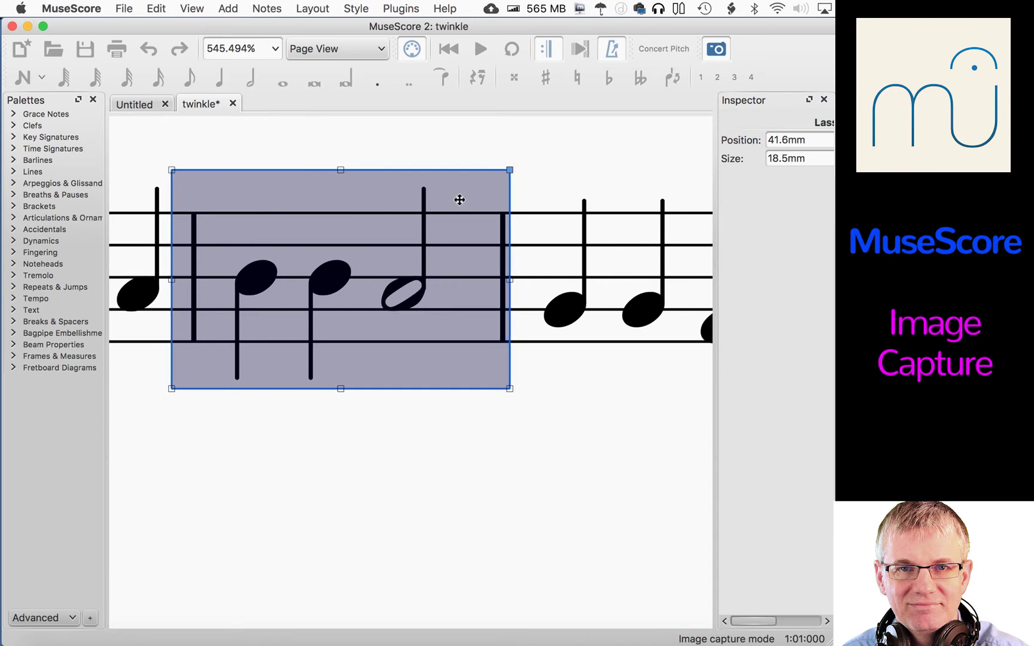
Step: Save the 18.5mm capture frame as standard size A
right_click(383, 286)
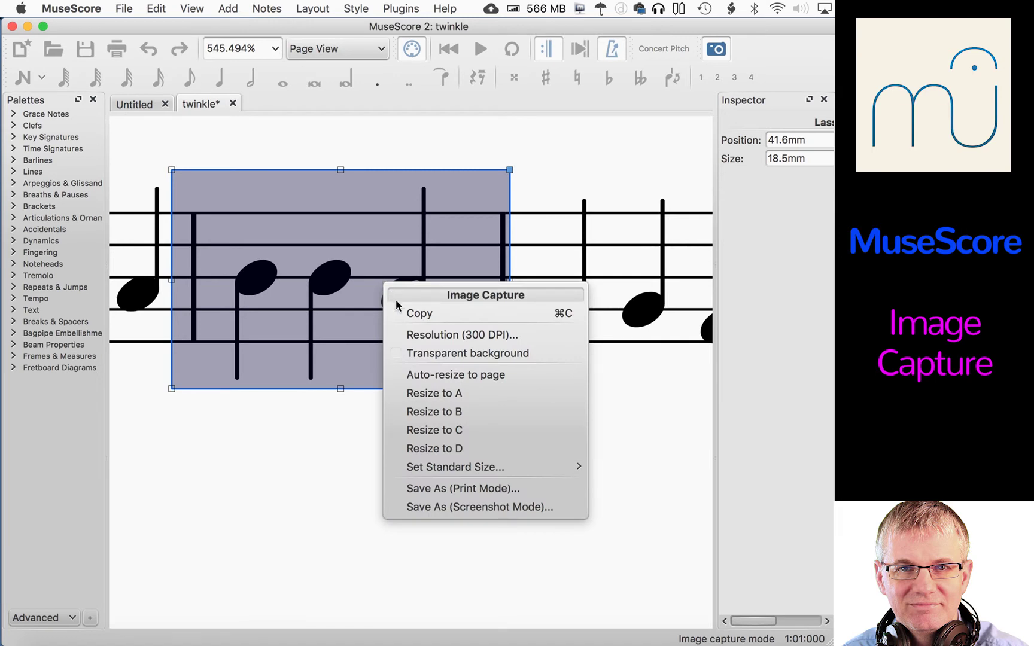
mouse_move(454, 470)
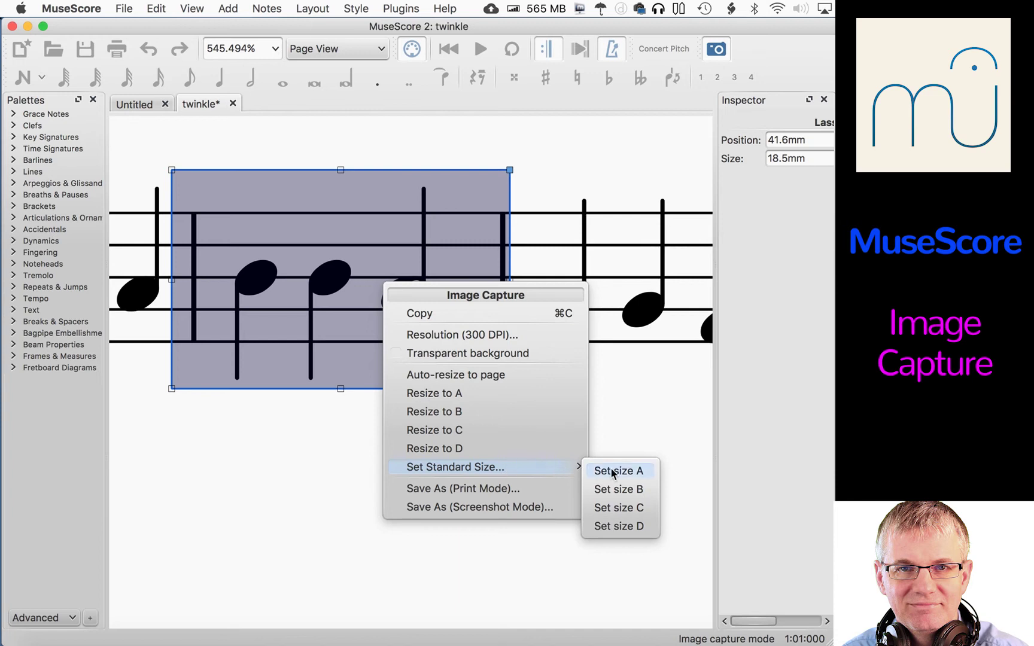
left_click(649, 474)
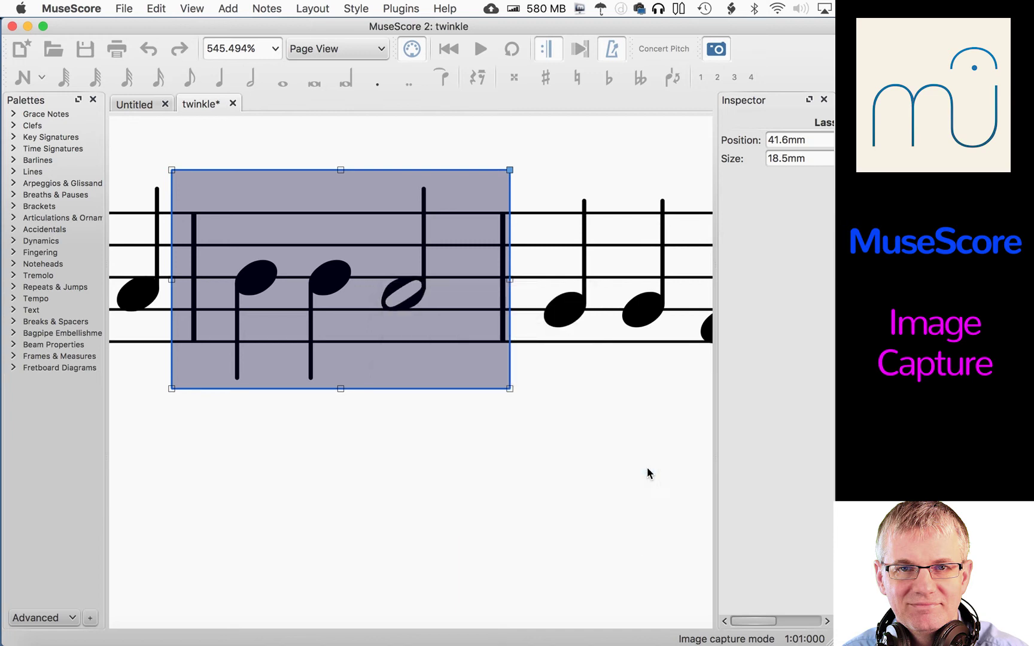
Step: Pan to the first system and move the capture frame down over its notes
scroll(647, 468, "down", 10)
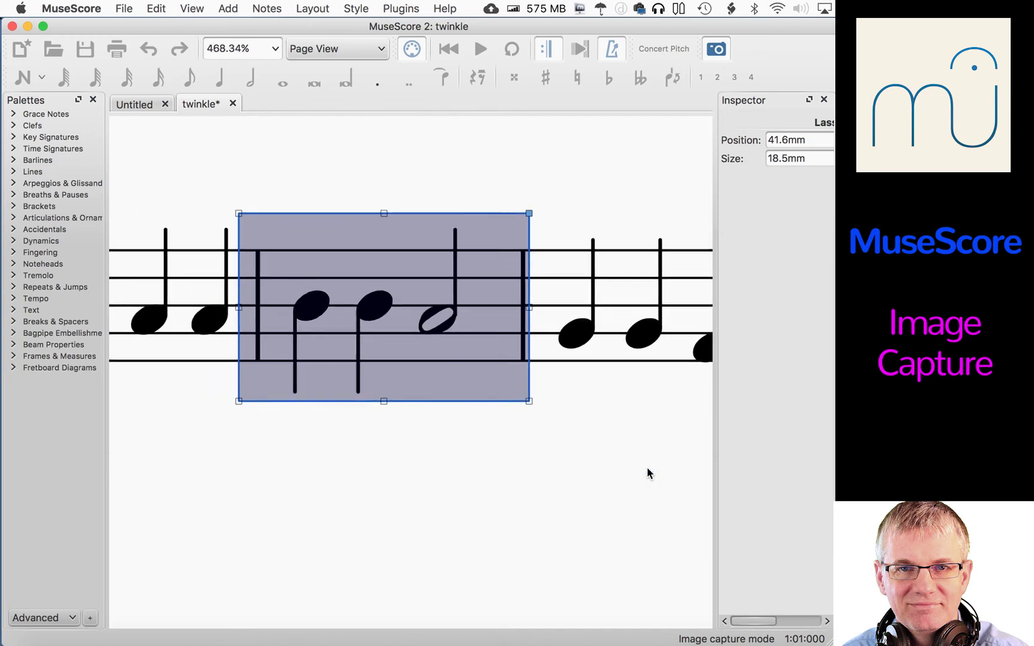
left_click_drag(582, 497, 398, 428)
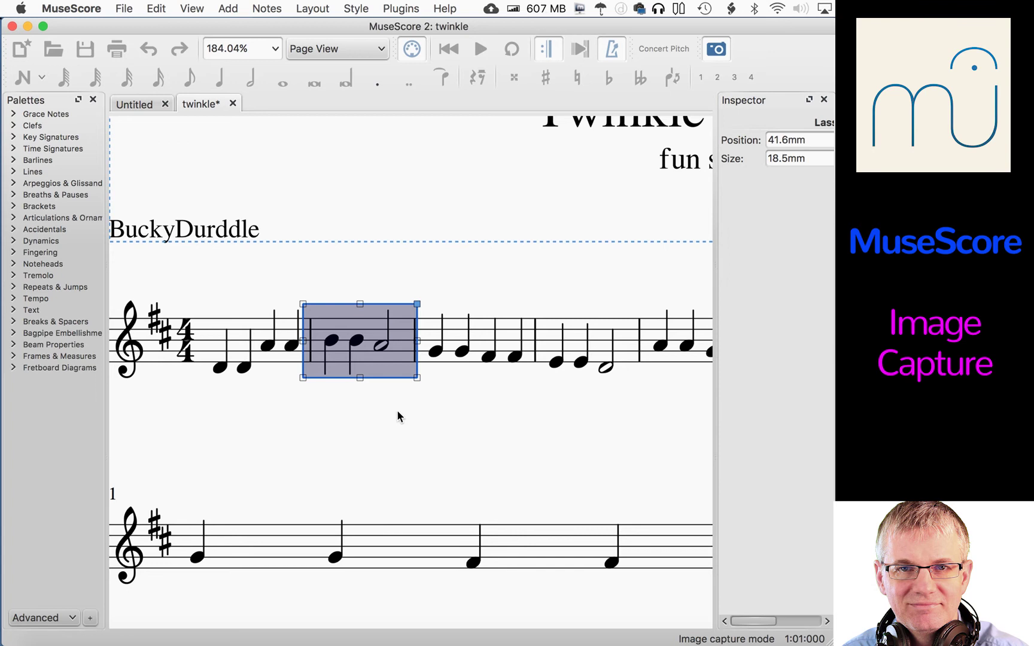
left_click_drag(396, 346, 439, 377)
scroll(461, 406, "left", 2)
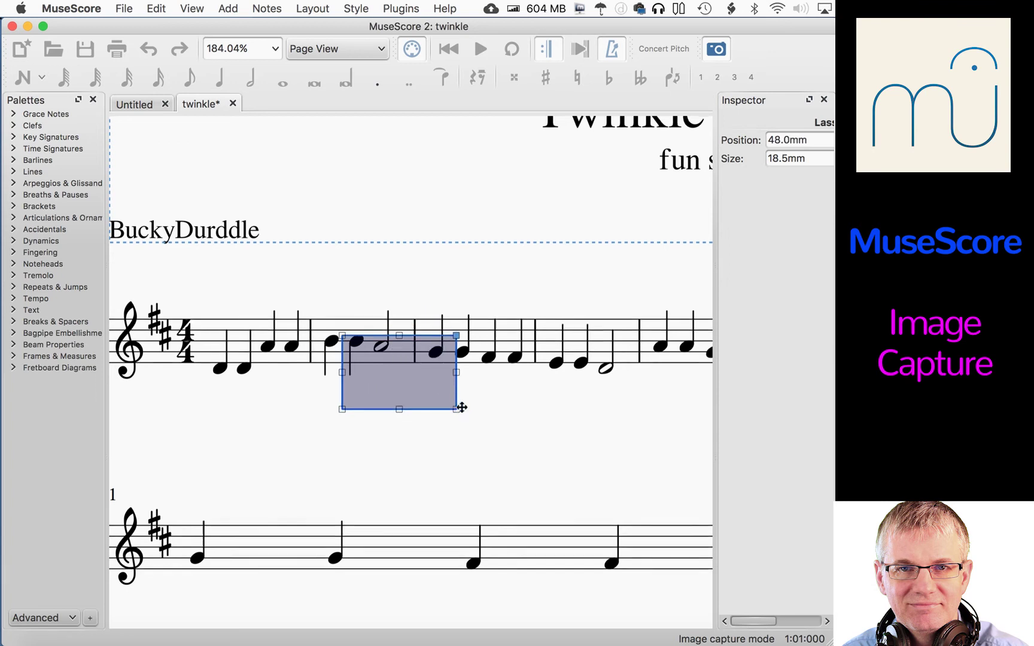
scroll(461, 406, "up", 2)
scroll(508, 425, "down", 2)
scroll(508, 426, "right", 2)
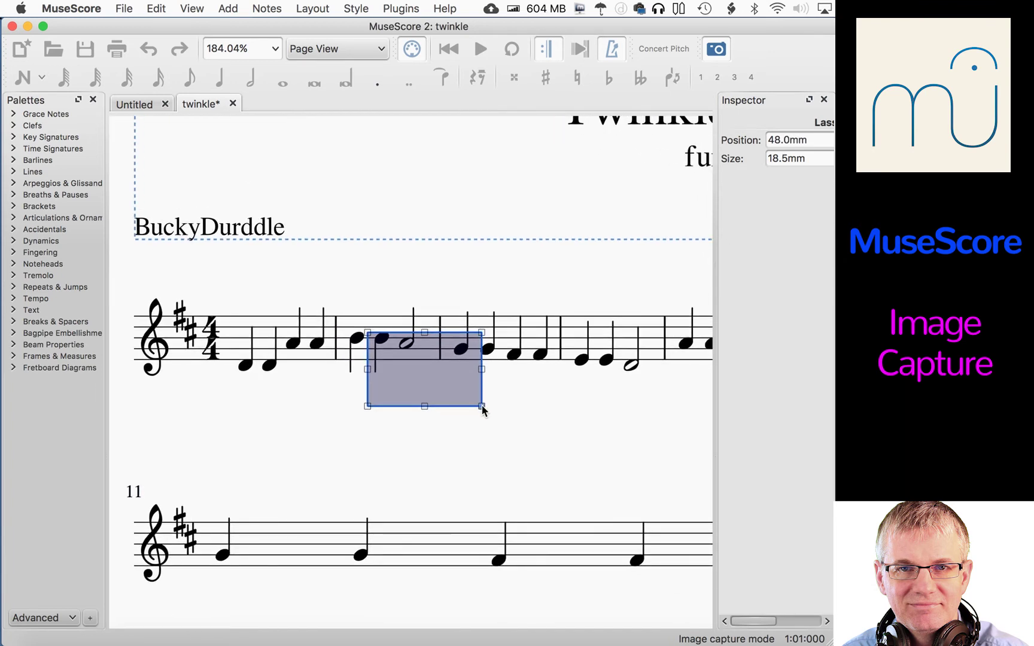
left_click_drag(482, 407, 639, 183)
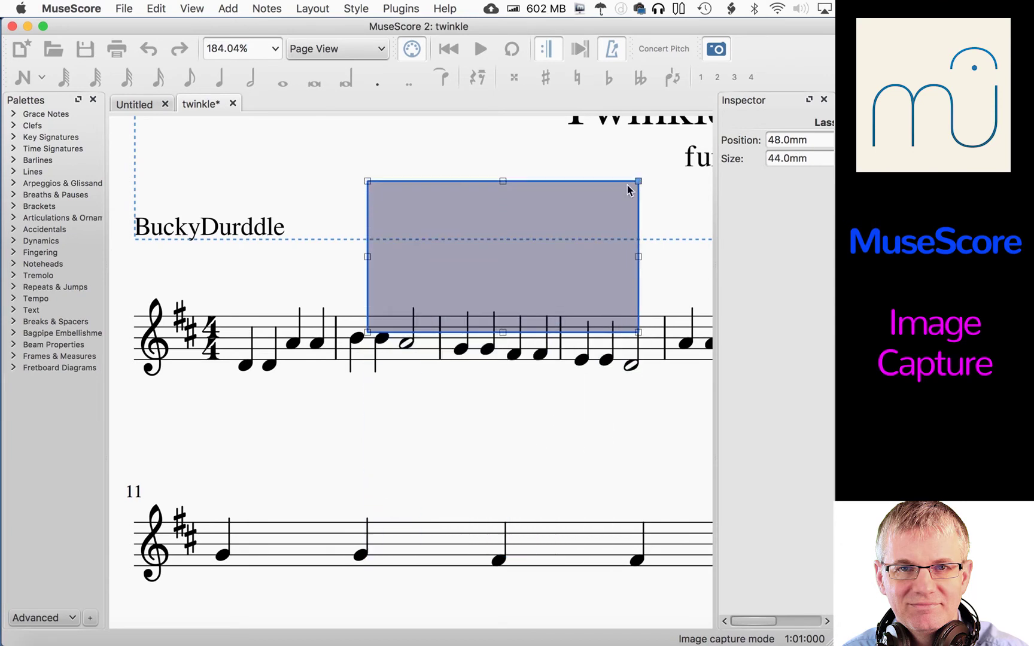
Step: Resize the frame to standard size A (18.5mm) and place it on measure 2
right_click(495, 248)
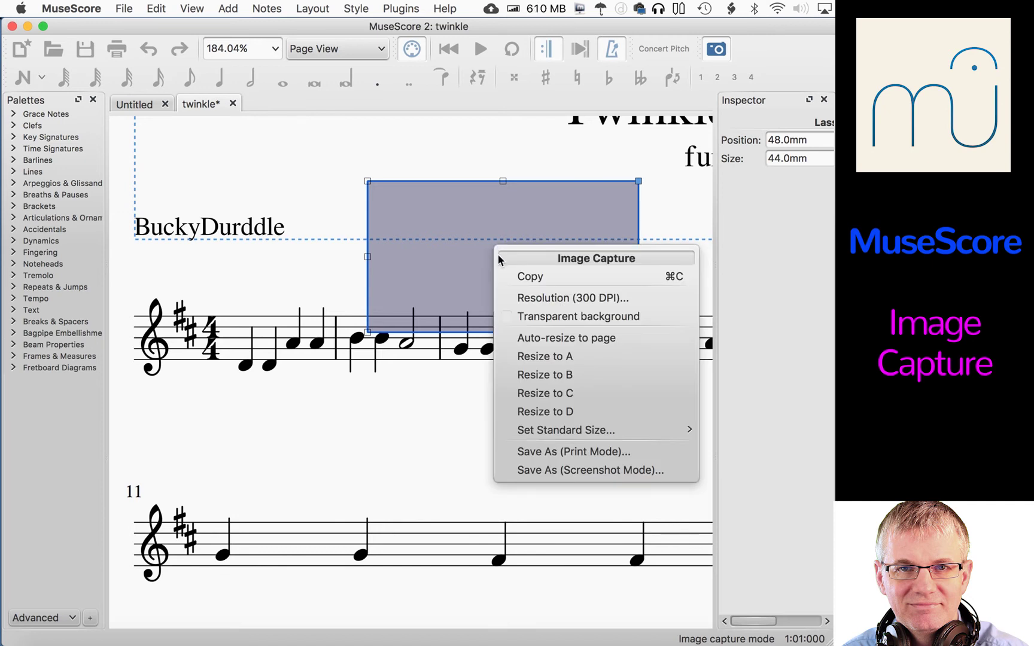
mouse_move(584, 431)
left_click(558, 357)
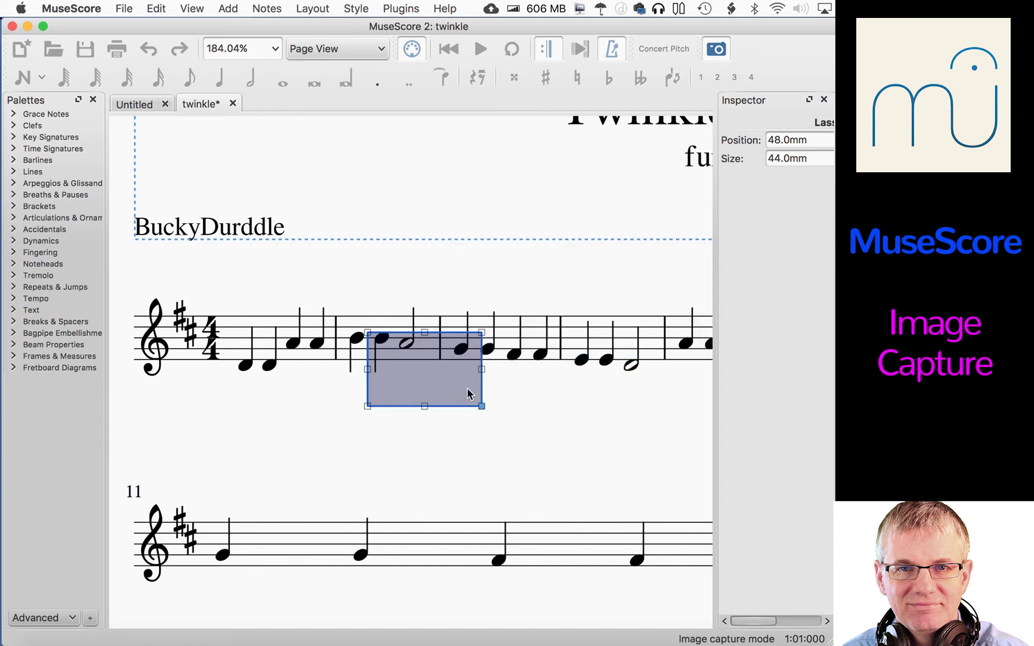
left_click_drag(468, 393, 369, 353)
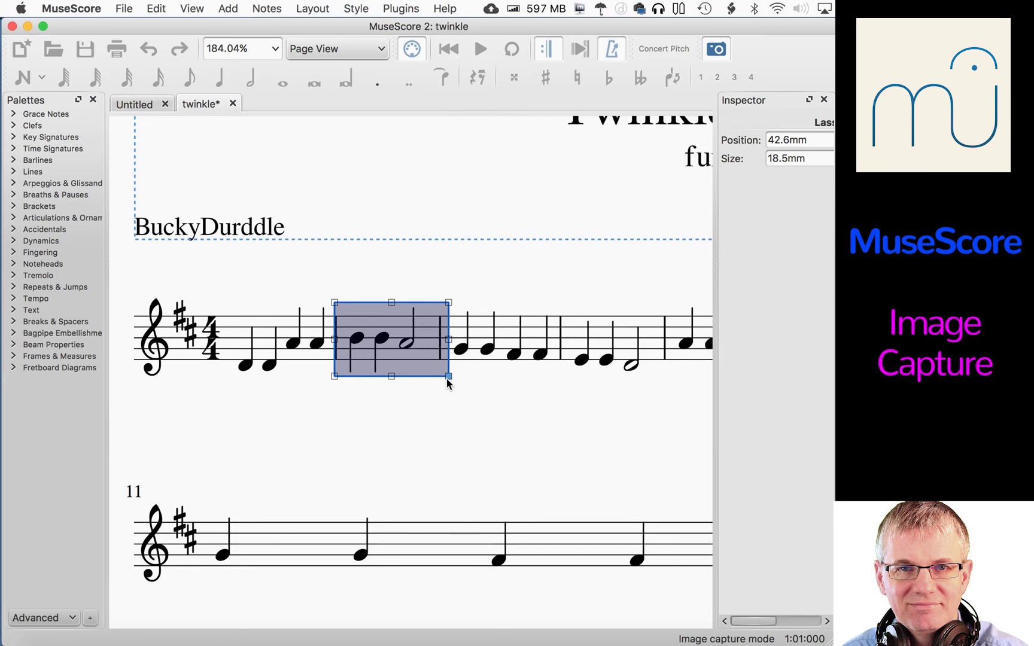
scroll(448, 383, "down", 5)
Step: Apply standard size B (198.9mm) to the capture frame and place it over the first staff system
scroll(446, 380, "right", 2)
scroll(447, 379, "down", 3)
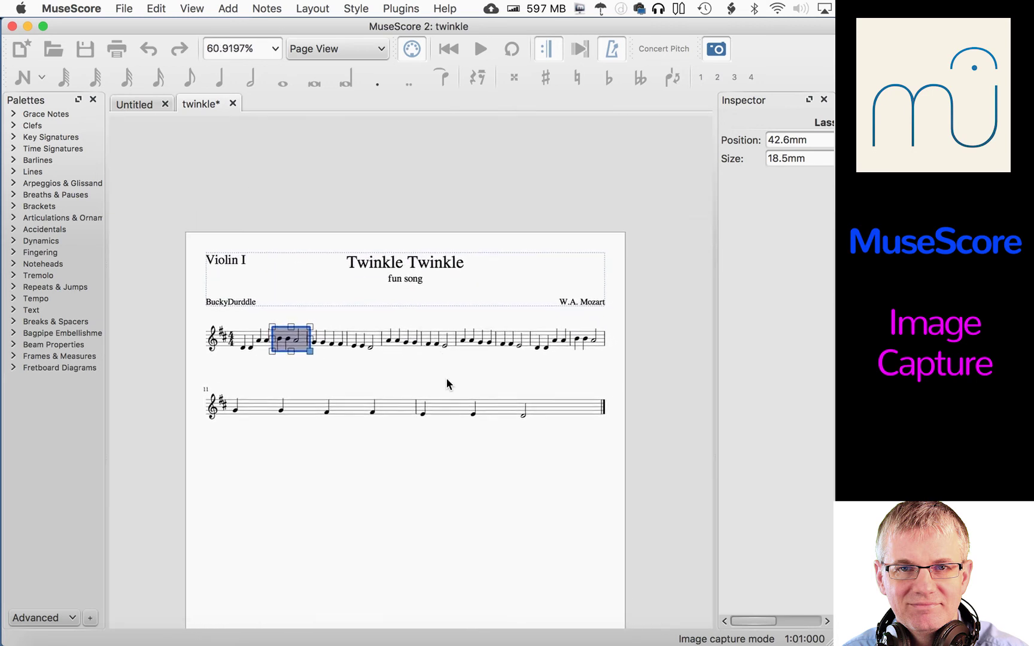
left_click_drag(326, 270, 598, 221)
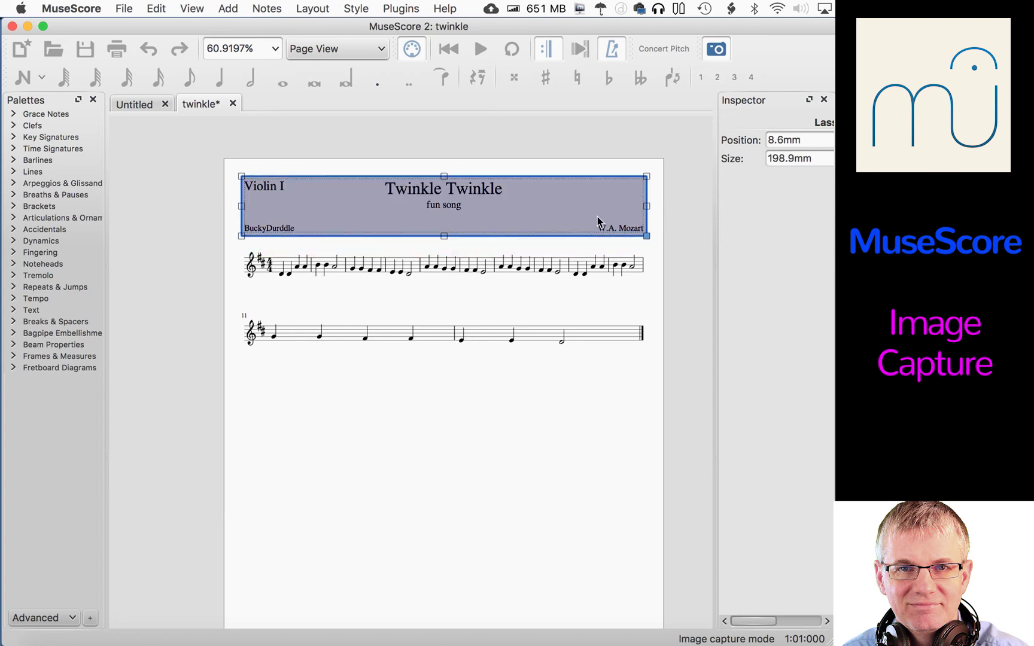
right_click(524, 196)
mouse_move(607, 387)
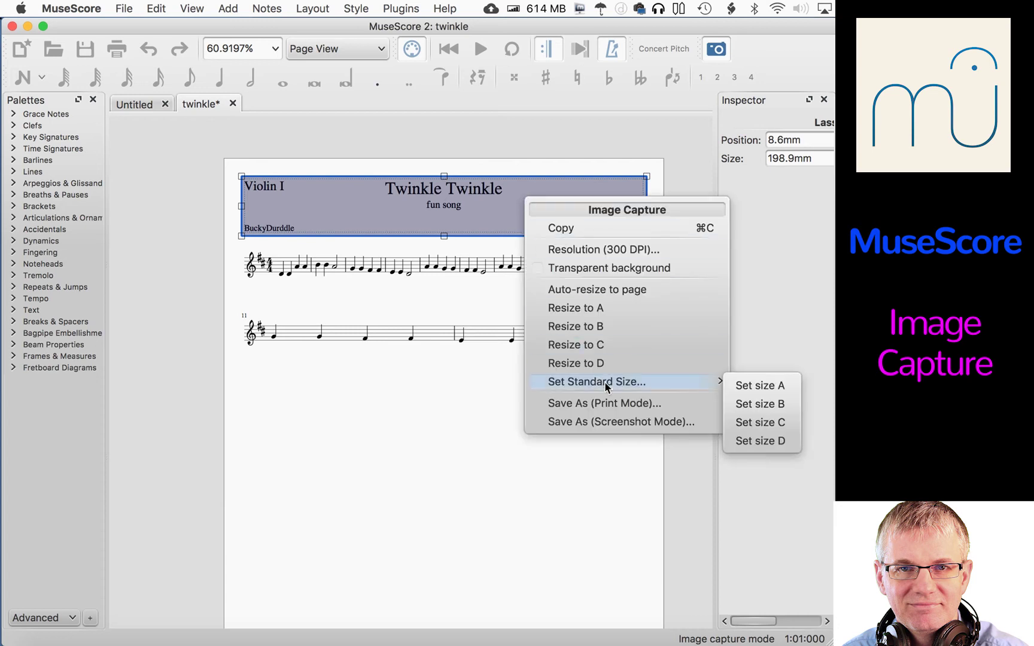
left_click(781, 407)
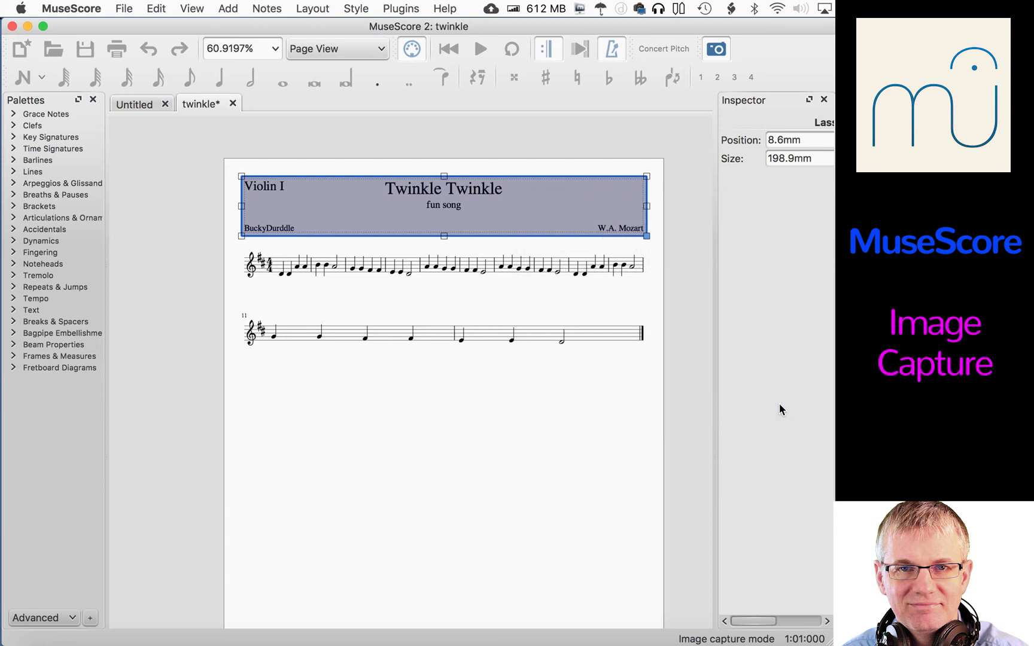
left_click_drag(604, 203, 613, 269)
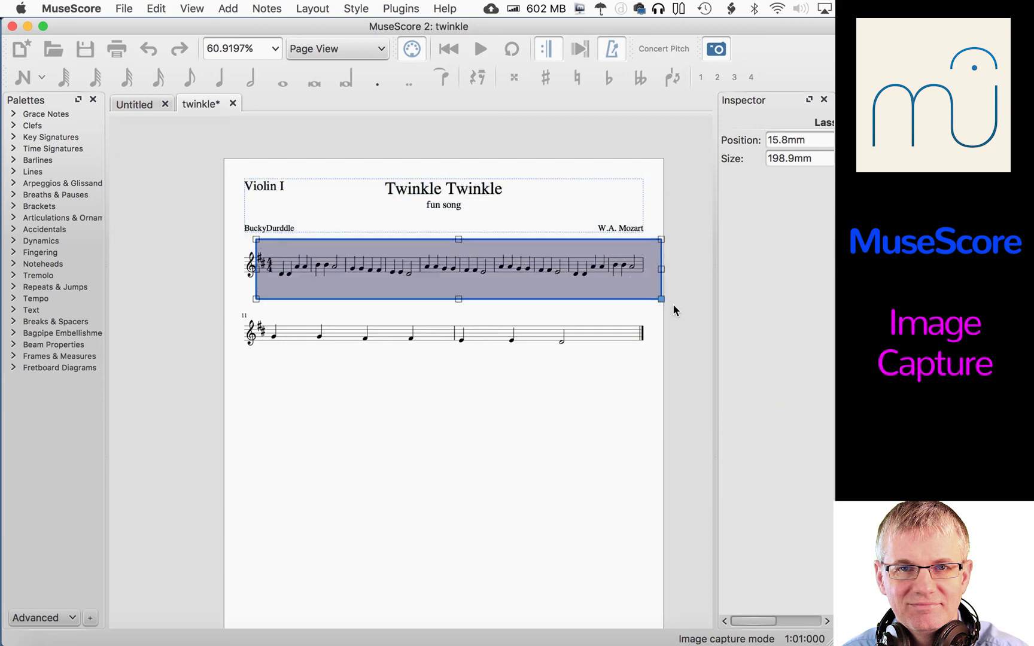
Step: Trim the capture frame to the final measure, then enlarge it to size B over the title
left_click_drag(660, 299, 479, 280)
left_click_drag(397, 275, 565, 359)
left_click_drag(425, 342, 533, 343)
right_click(602, 346)
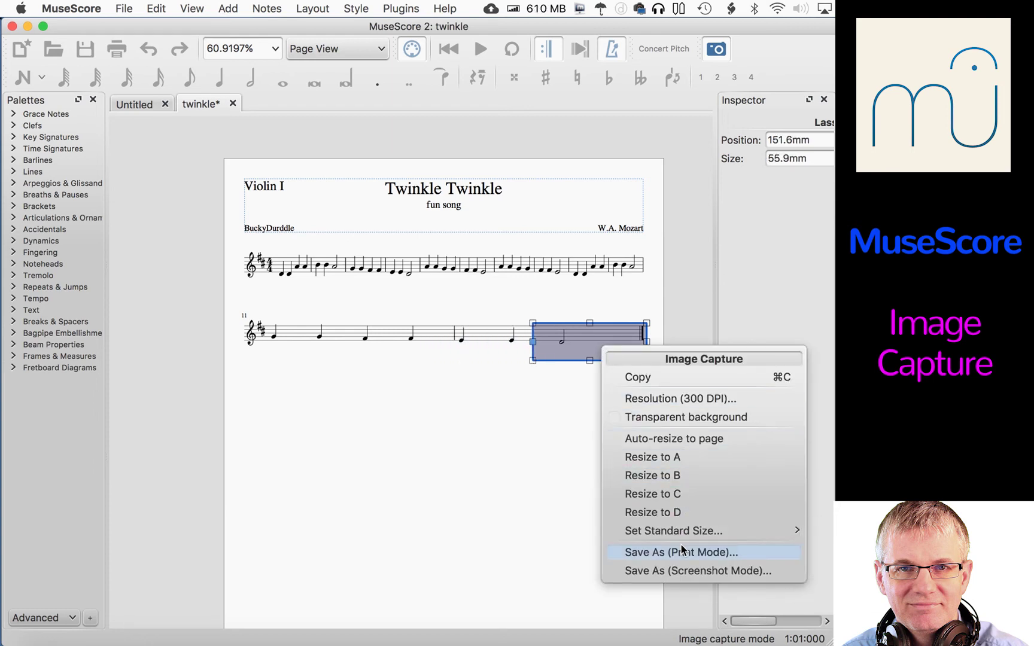
left_click(688, 478)
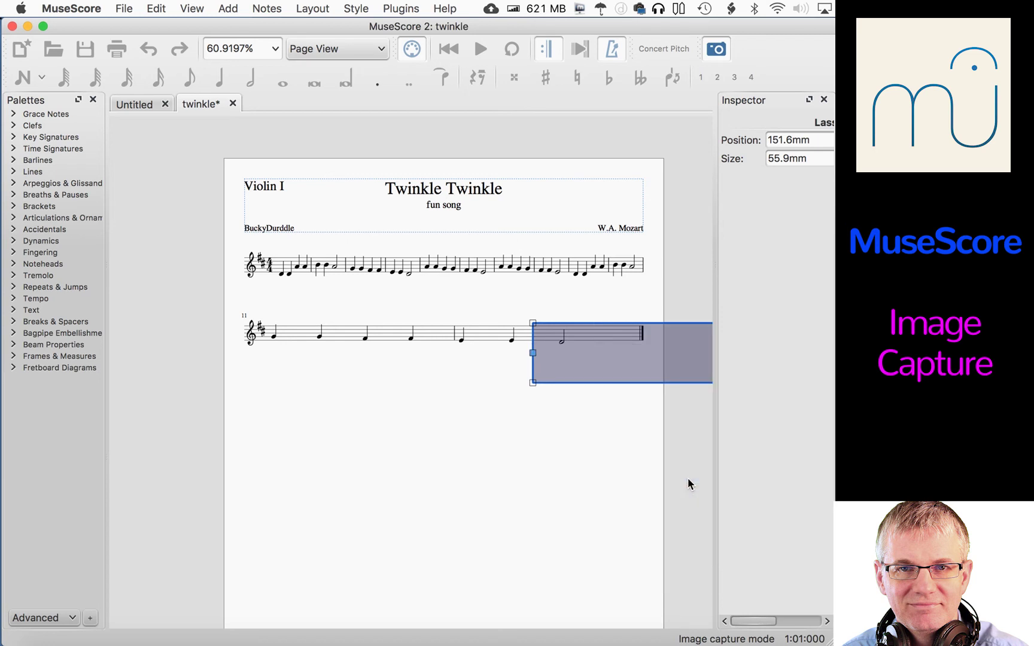
left_click_drag(620, 361, 341, 217)
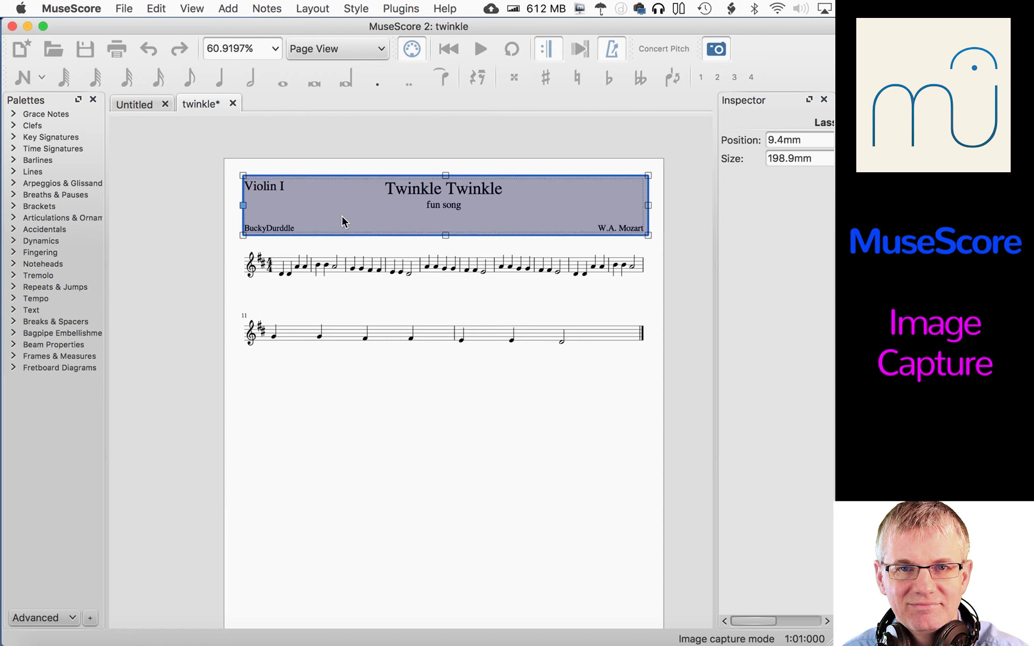
Step: Shrink the frame back to size A (18.5mm) and place it on the opening measures
right_click(341, 215)
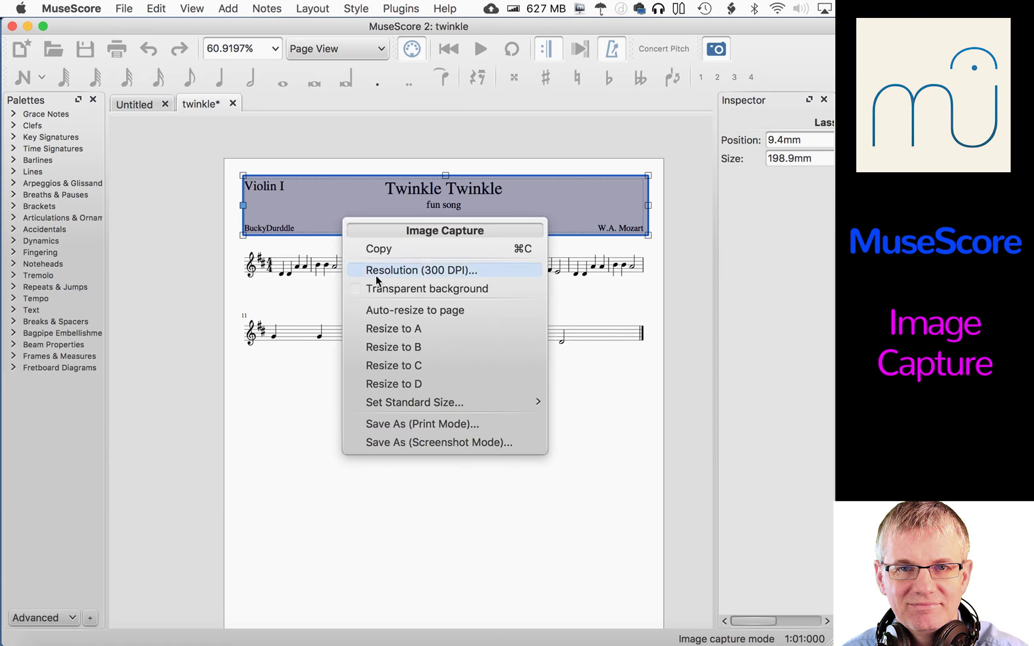
left_click(400, 333)
left_click_drag(261, 190, 326, 267)
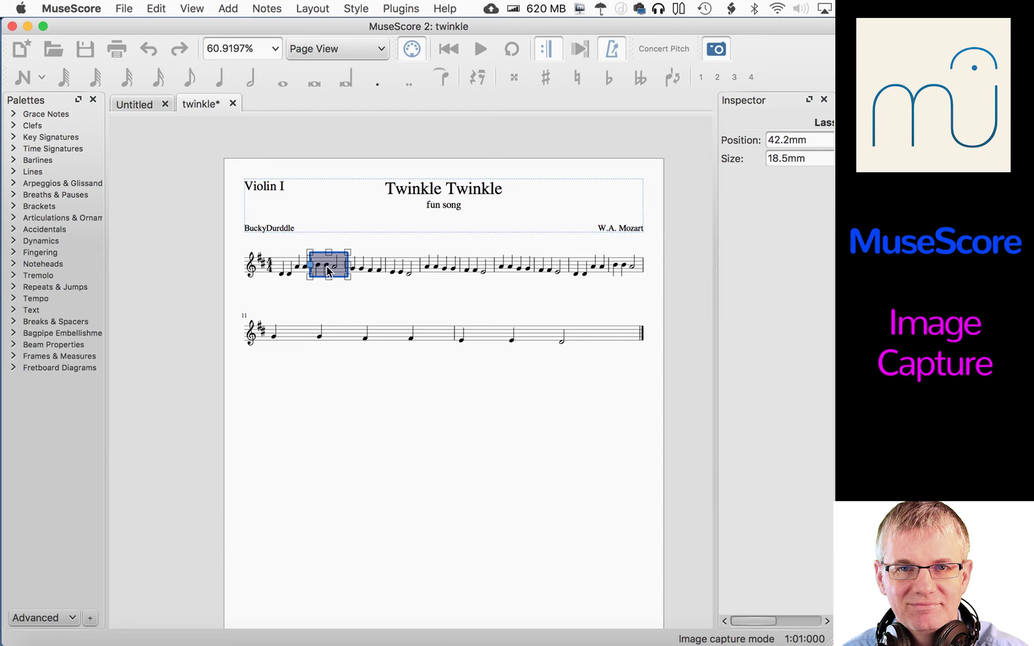
Step: Auto-resize the capture frame to the page, spanning the title through the final barline
right_click(333, 269)
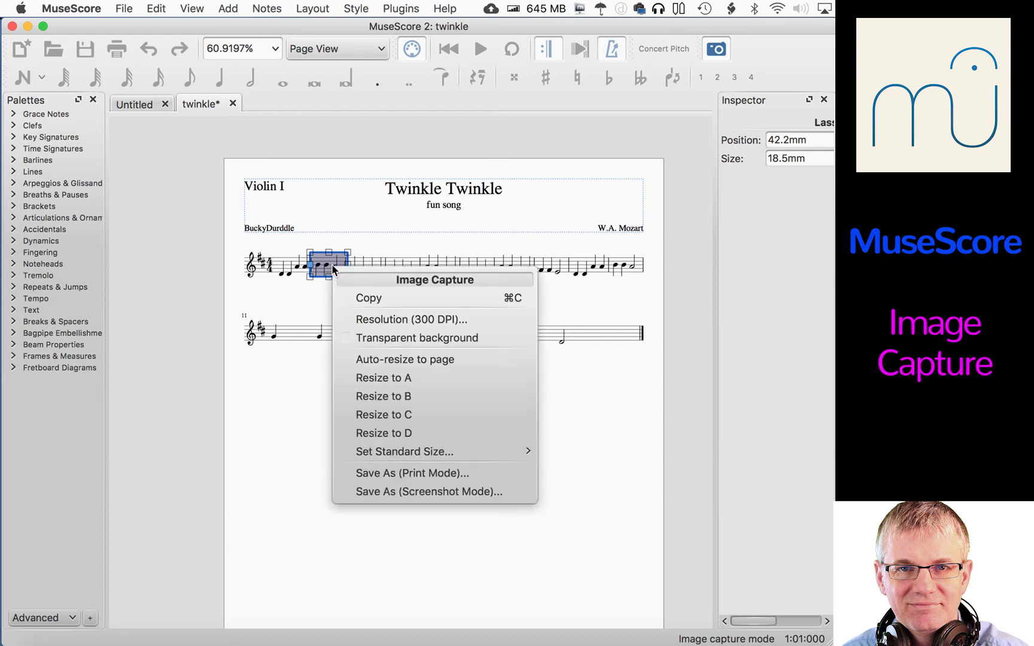
mouse_move(404, 453)
left_click(635, 417)
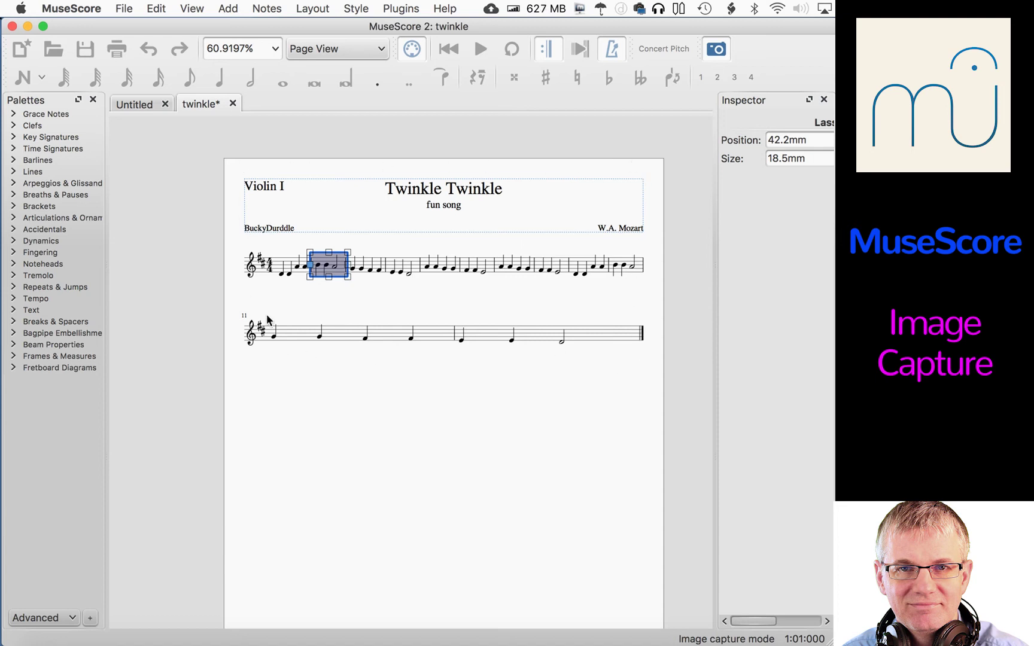
right_click(327, 263)
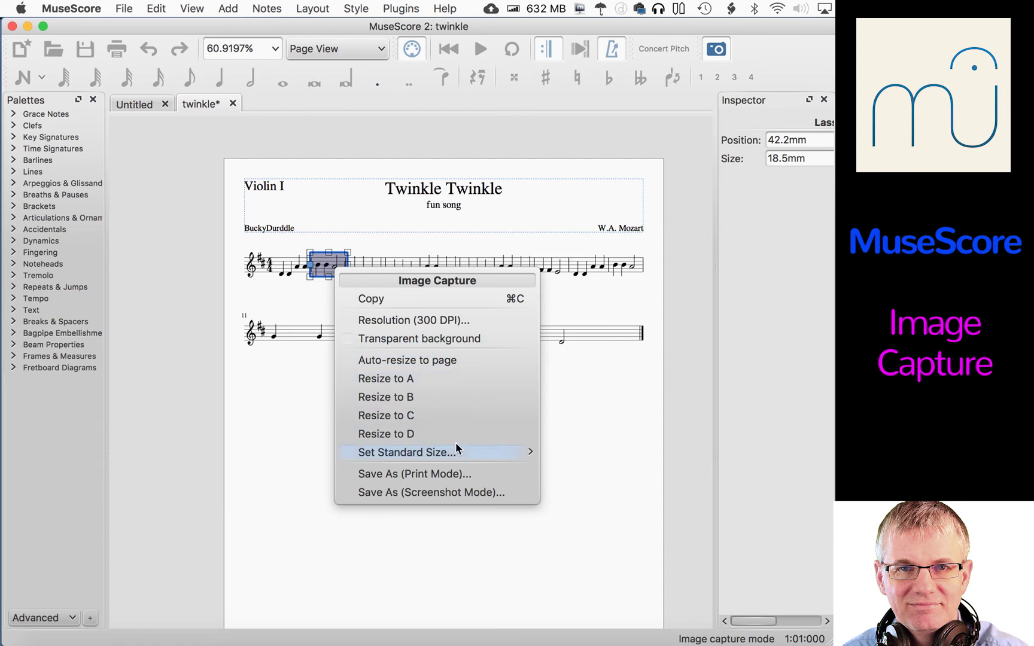
left_click(444, 361)
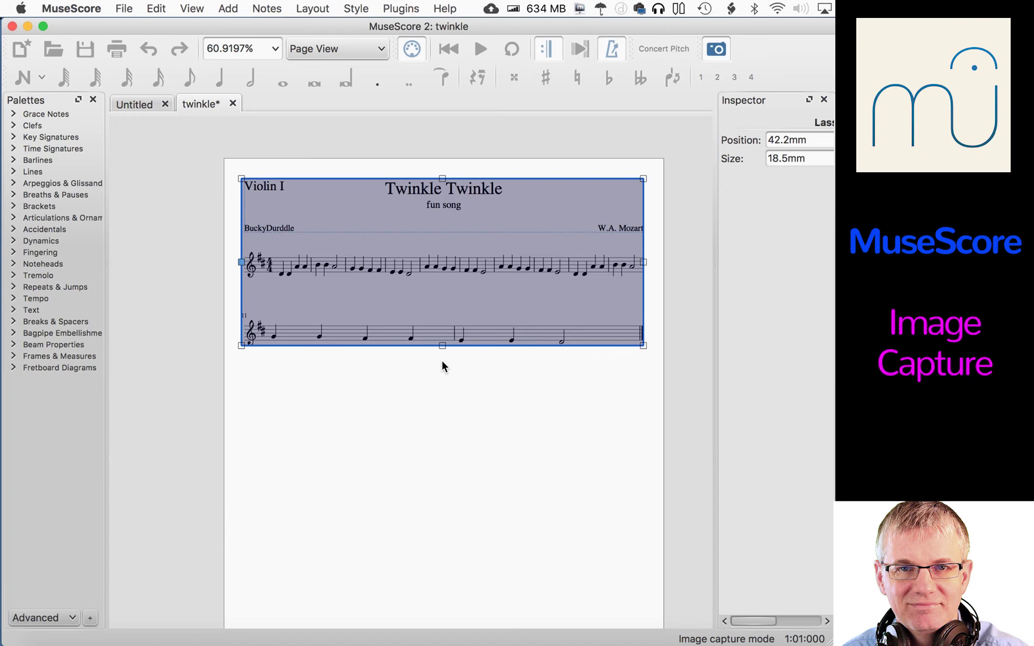
Step: Copy the full-score capture area to the clipboard as an image
right_click(438, 309)
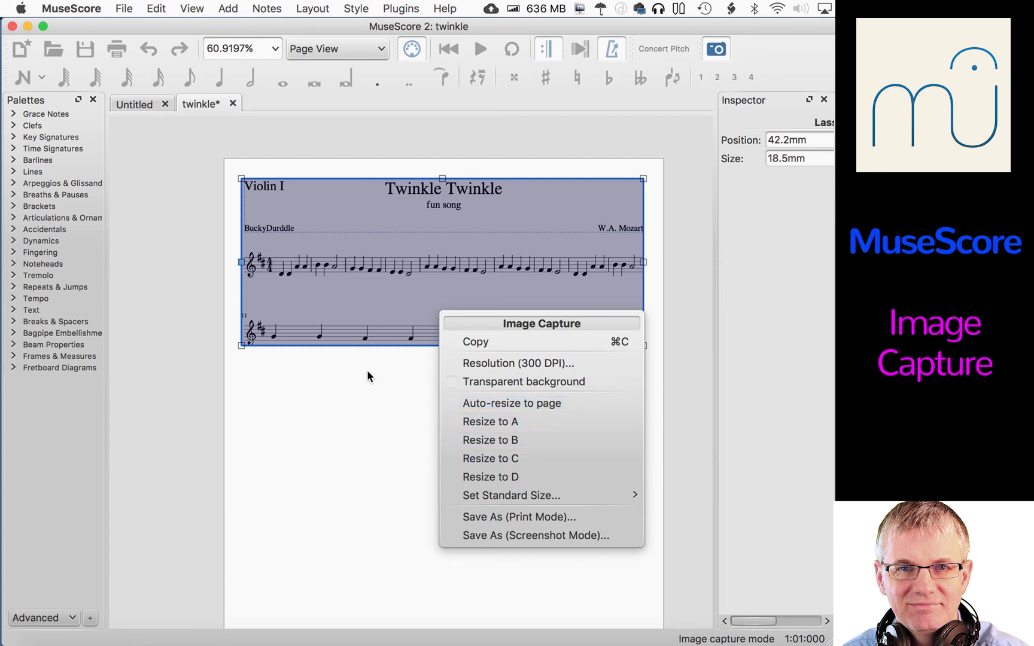
left_click(527, 344)
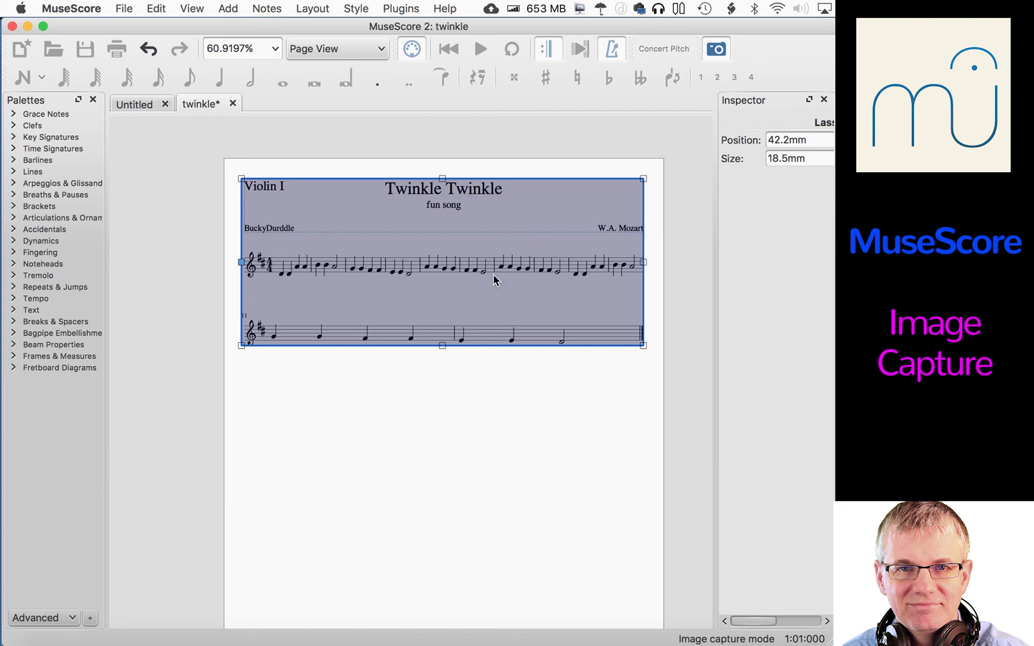
right_click(386, 265)
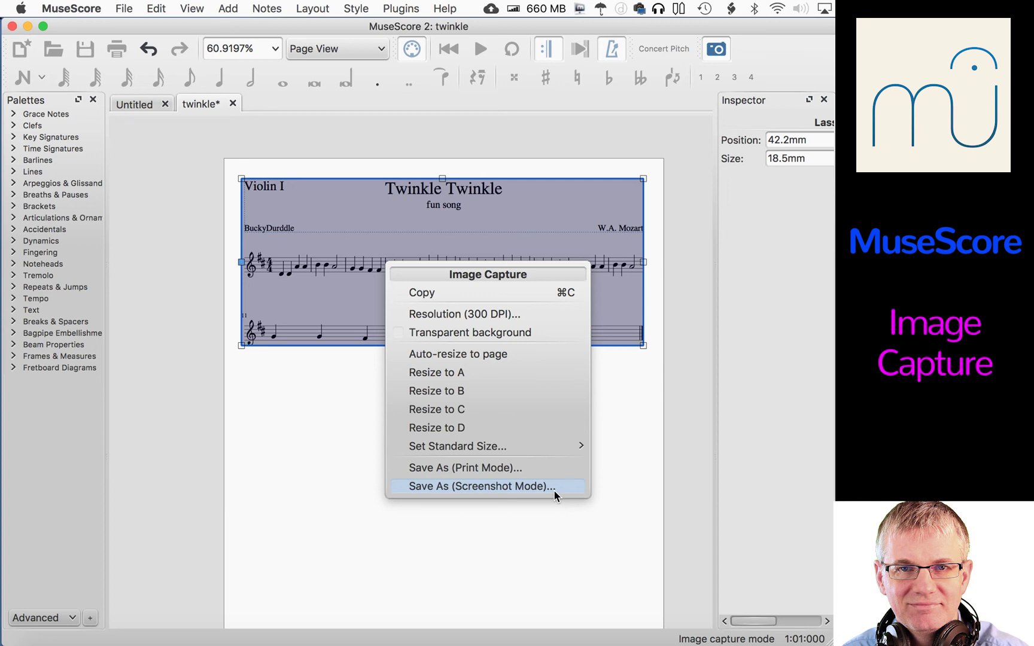
left_click(302, 473)
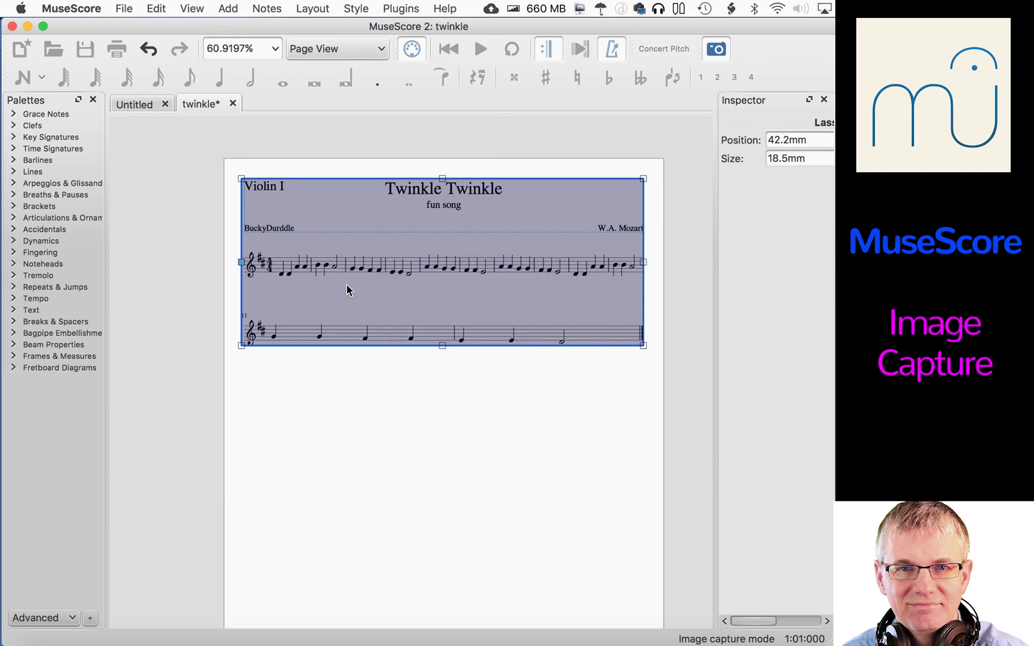
Step: Undo with Cmd+Z and toggle image capture off and on, framing the whole score at 197.3mm
key("super+z")
left_click(717, 49)
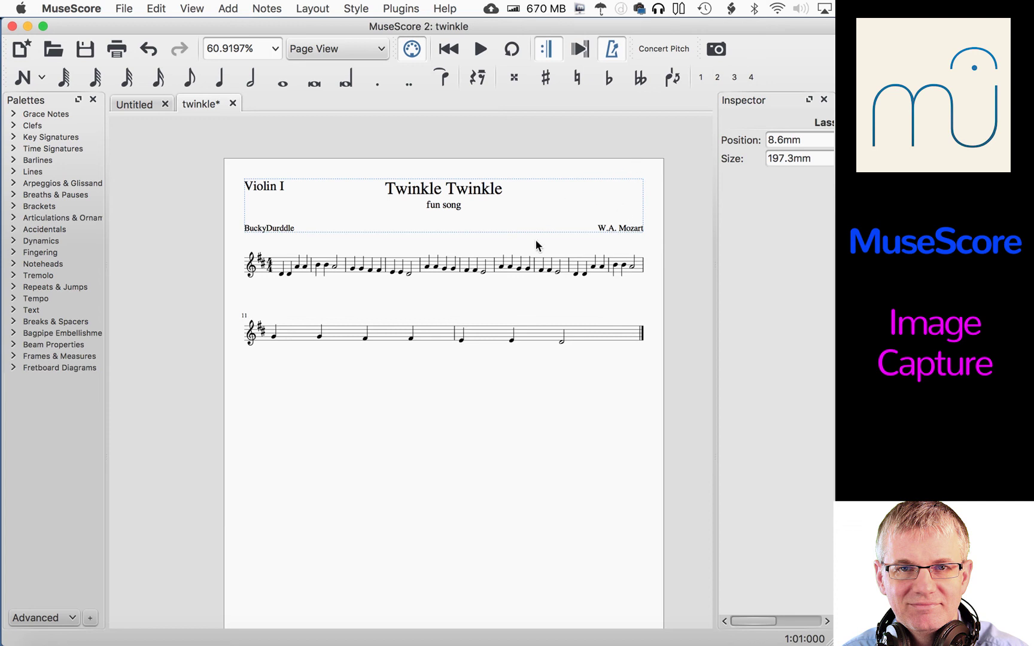
left_click(717, 48)
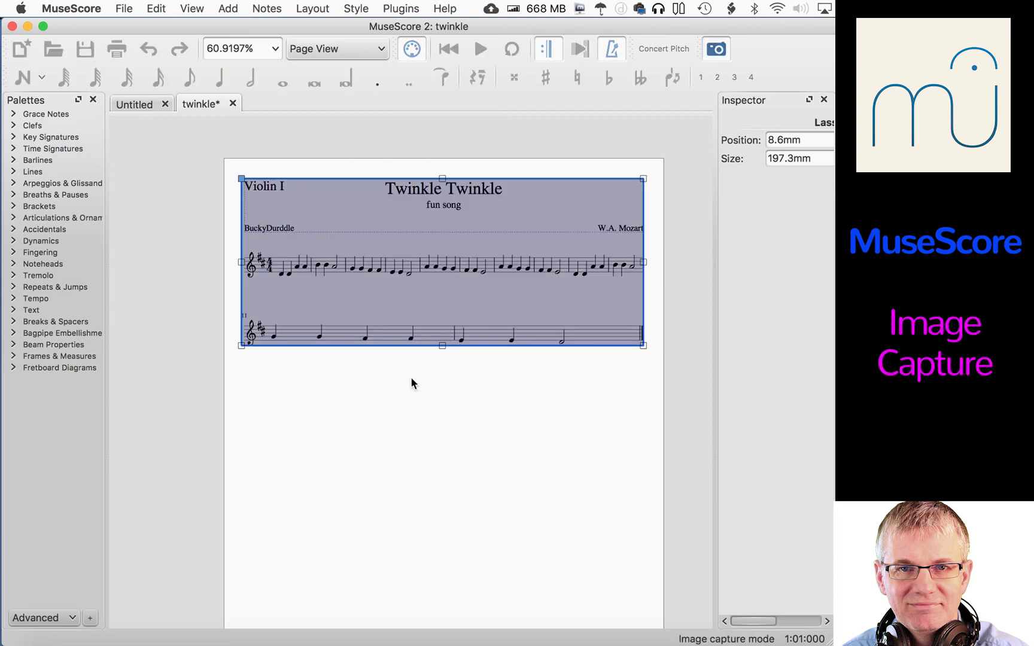
right_click(480, 281)
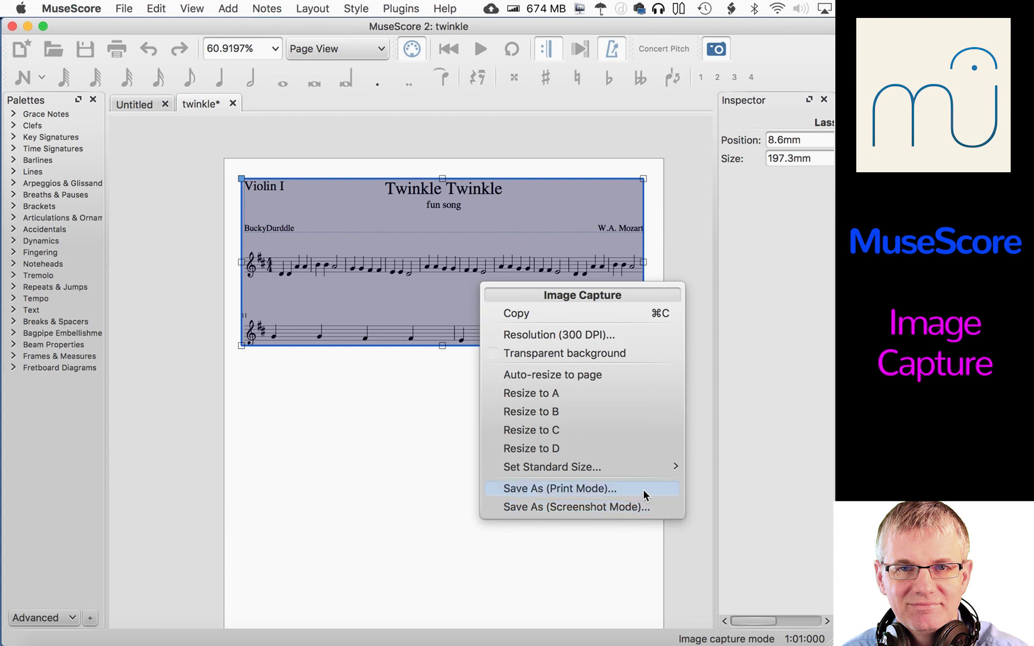
left_click(343, 448)
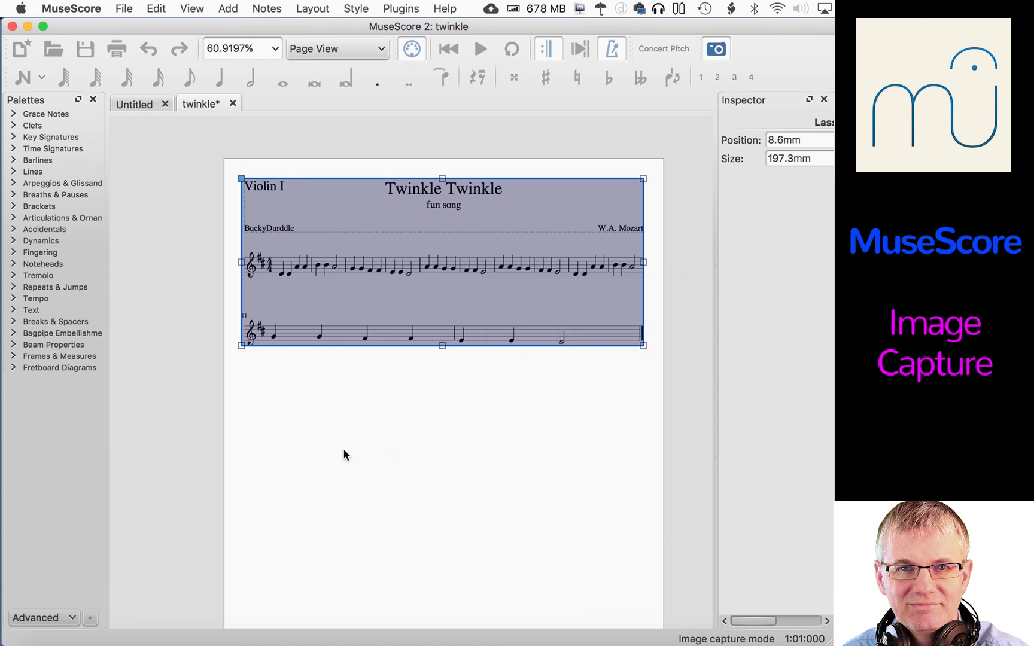
right_click(412, 310)
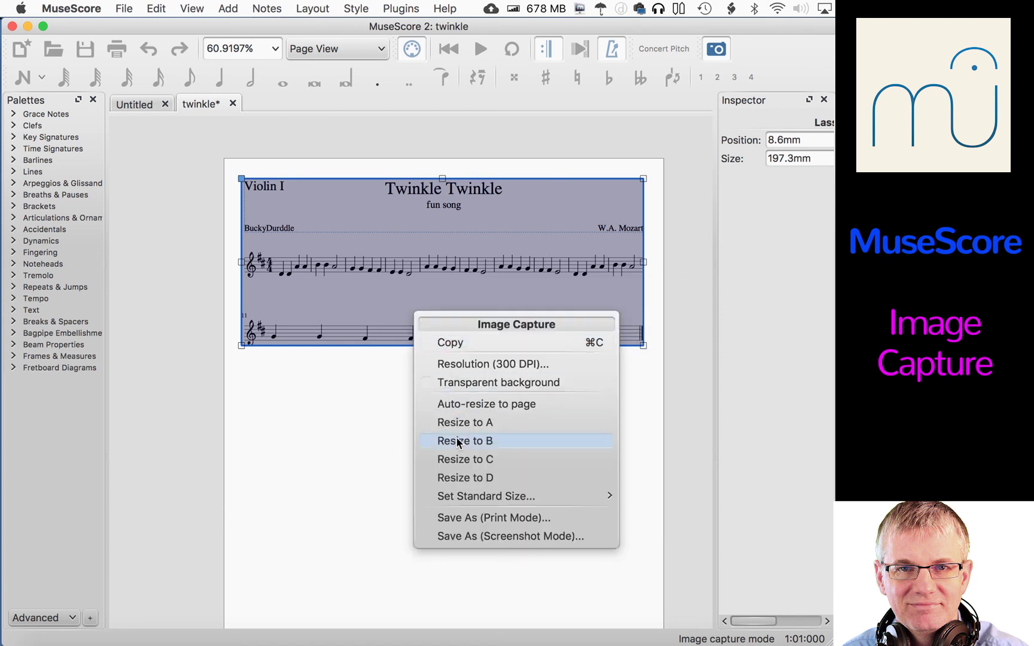
Step: Resize the capture box to preset size A and move it onto the second measure
left_click(469, 422)
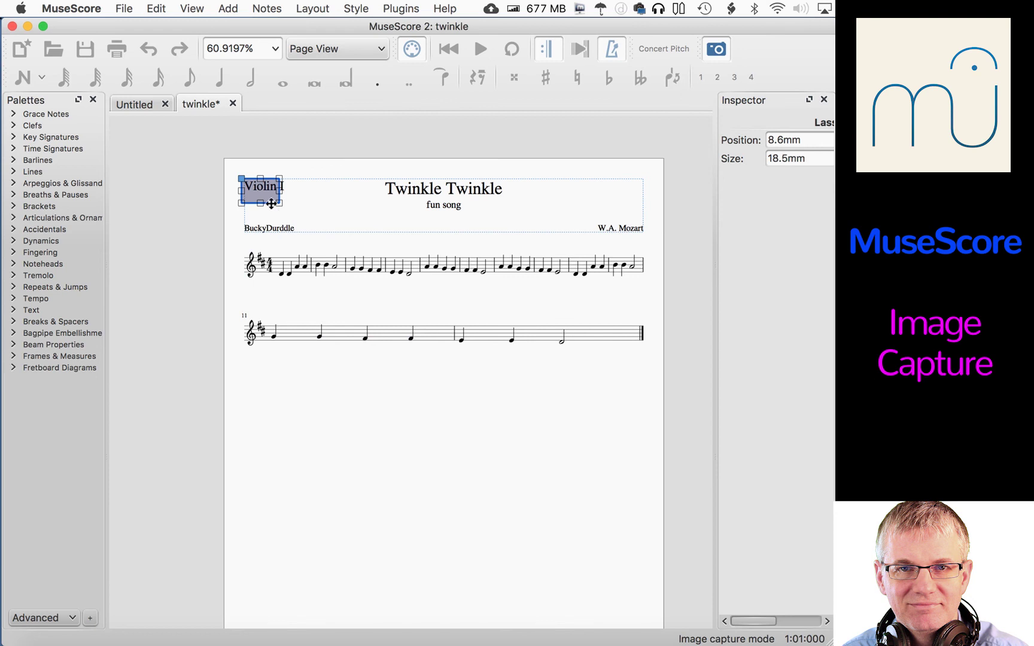
left_click_drag(272, 203, 332, 279)
scroll(333, 279, "down", 5)
scroll(332, 279, "right", 4)
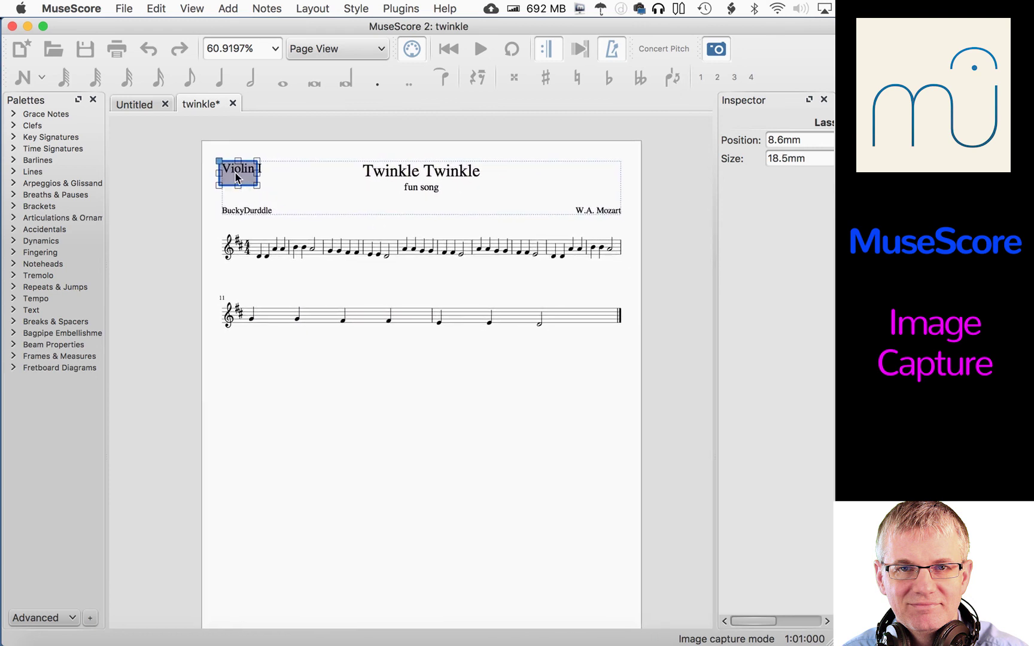
left_click_drag(238, 179, 304, 250)
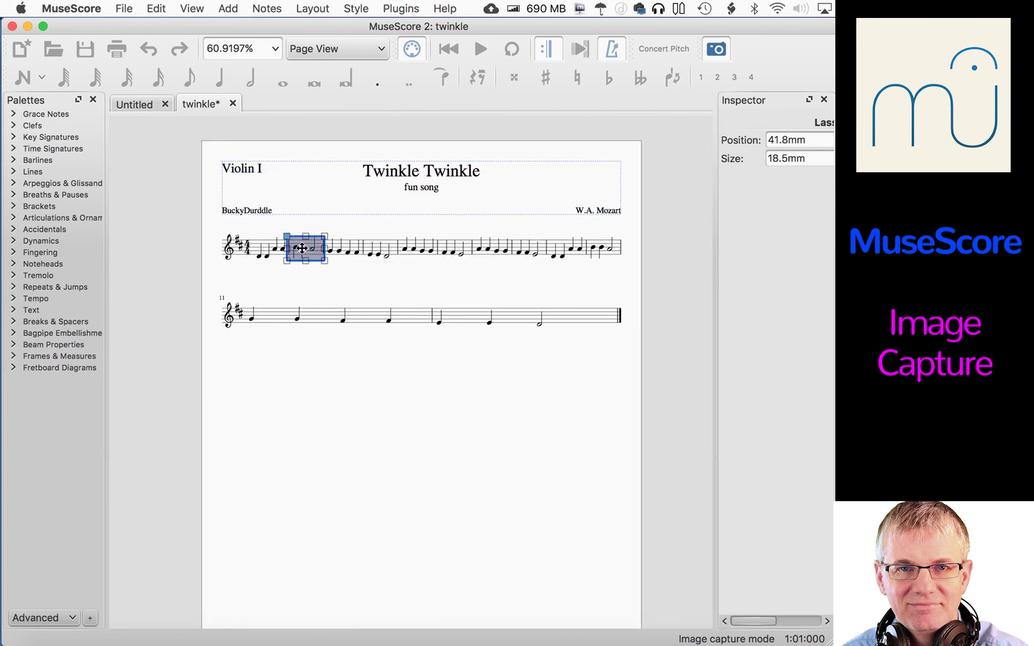
Step: Start saving the captured area as an image, then cancel the Save As dialog
right_click(304, 252)
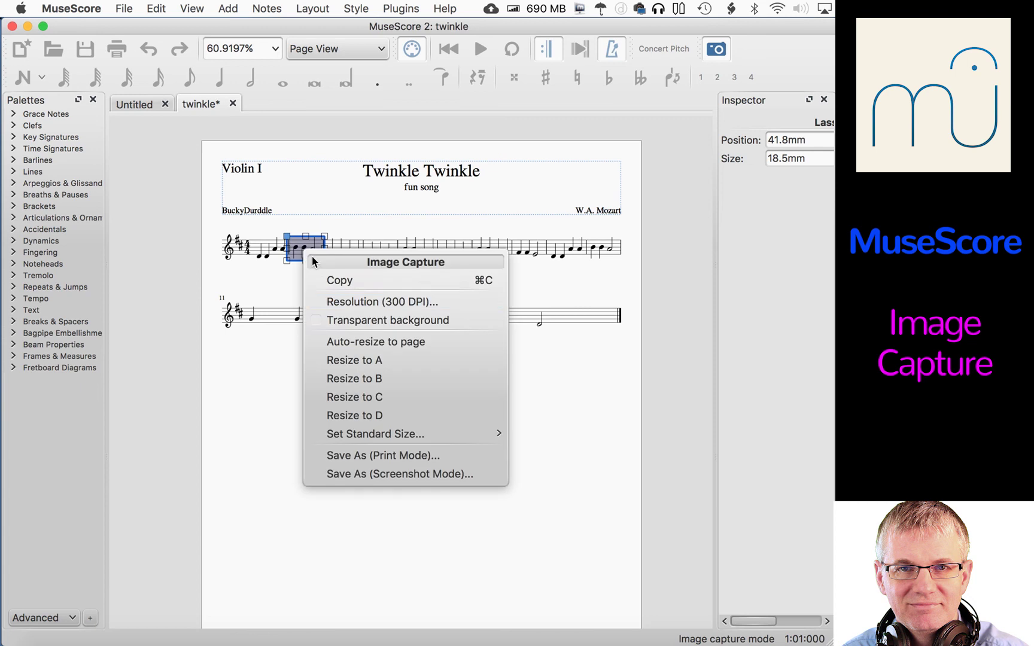
left_click(451, 455)
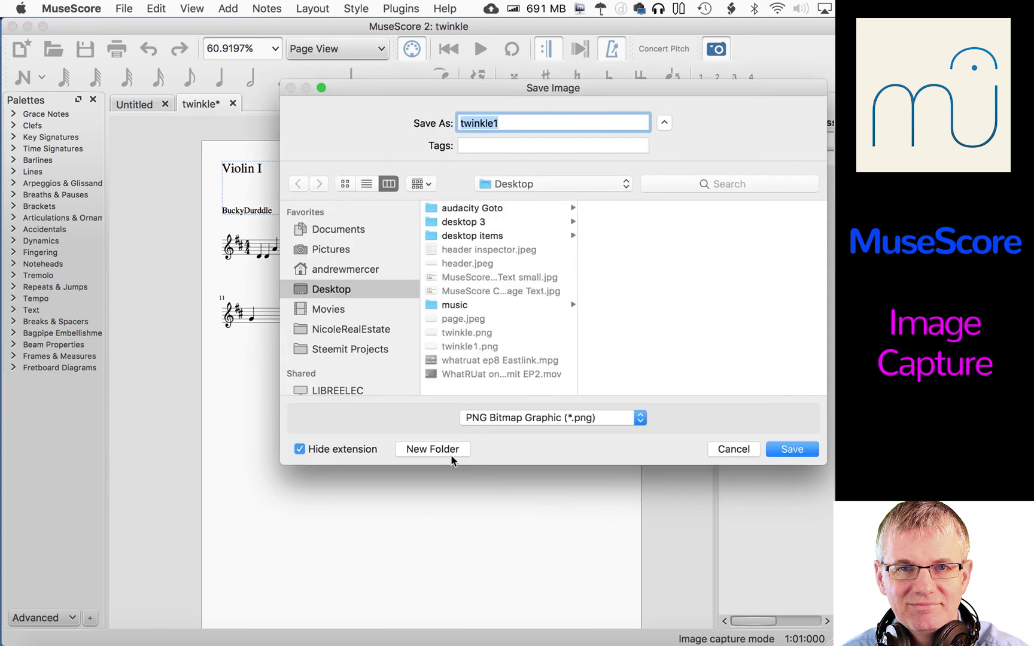
left_click(739, 451)
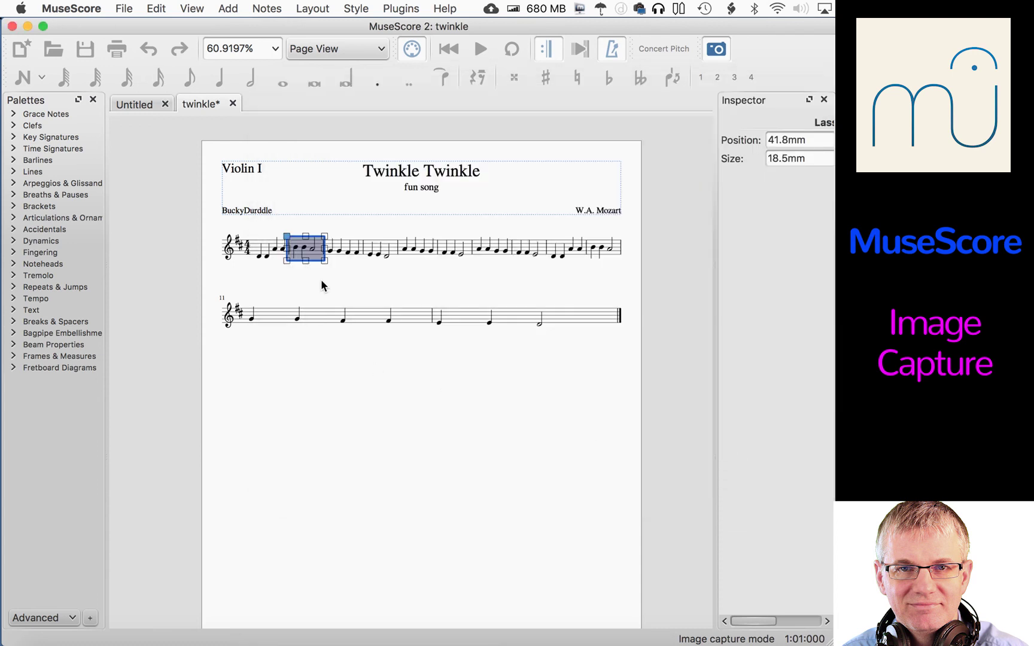
right_click(310, 254)
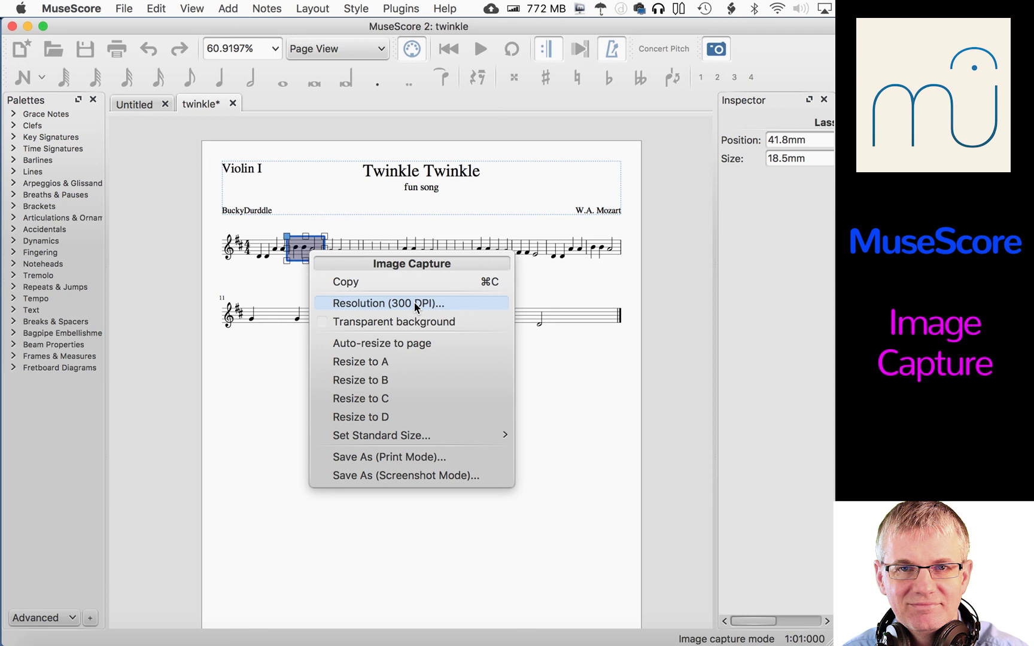
left_click(326, 324)
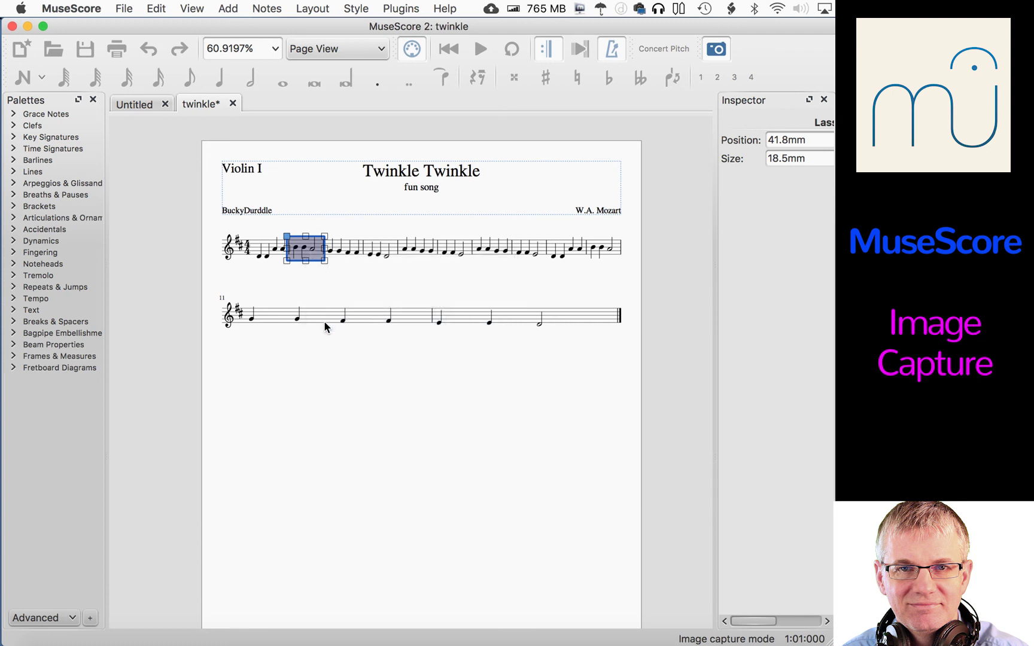
right_click(306, 241)
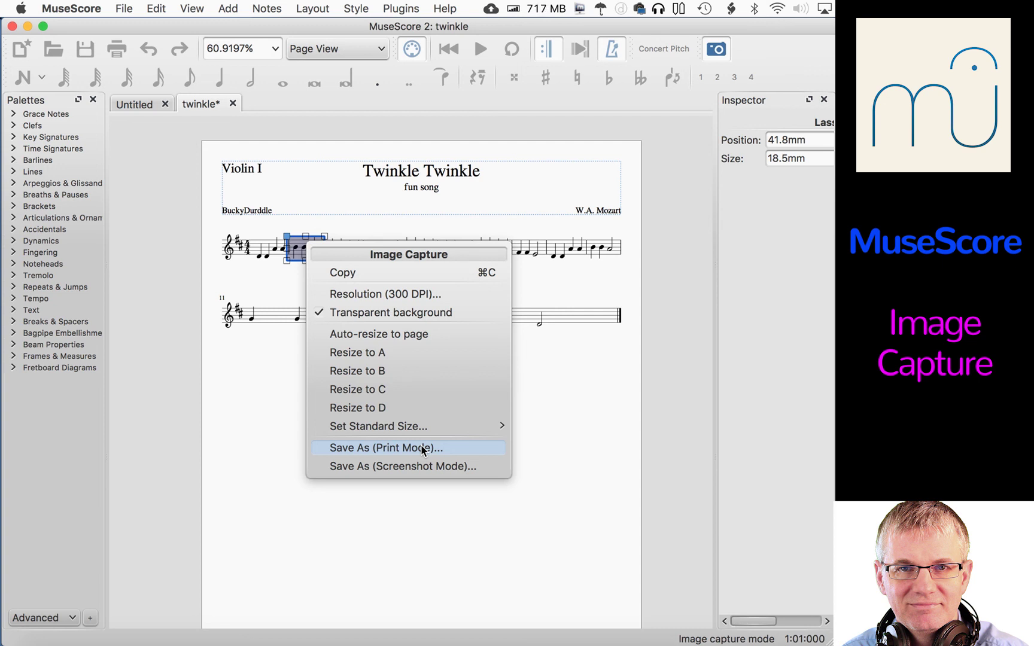
left_click(317, 317)
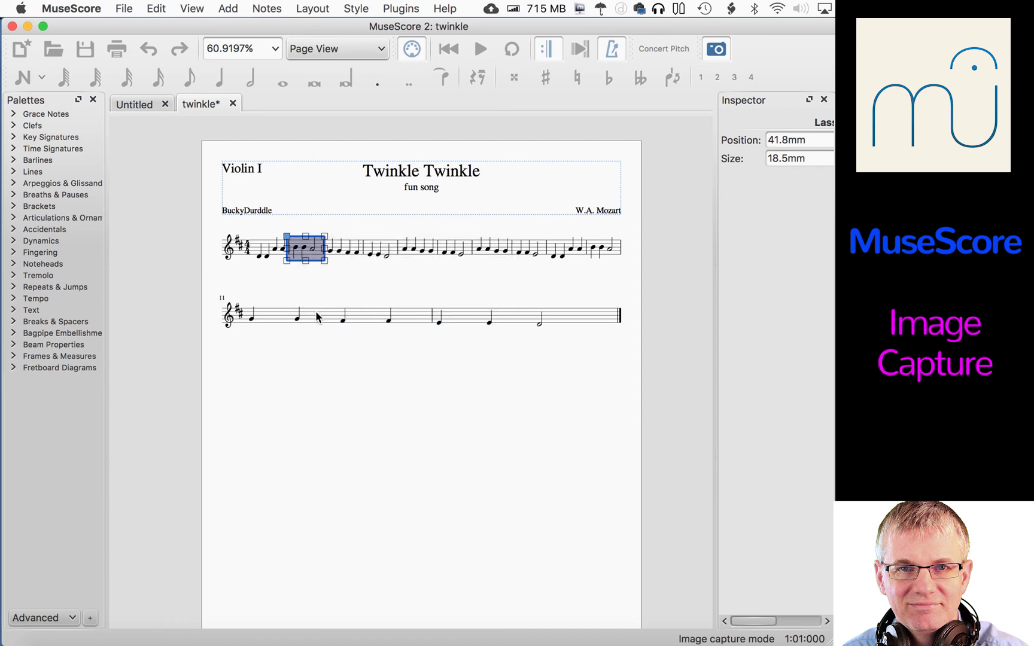
right_click(307, 254)
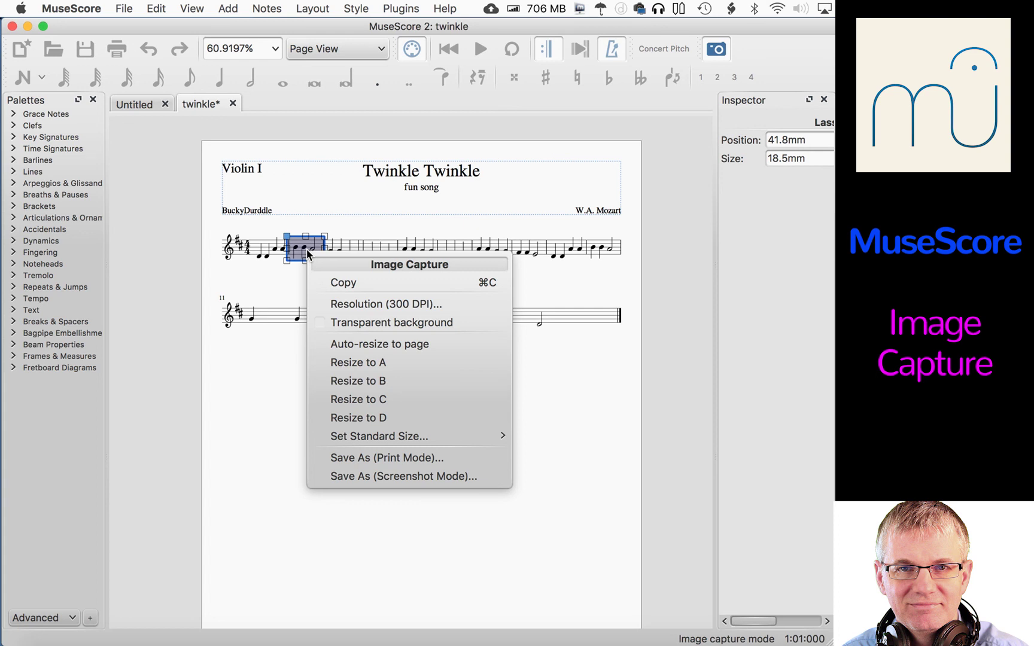
left_click(90, 9)
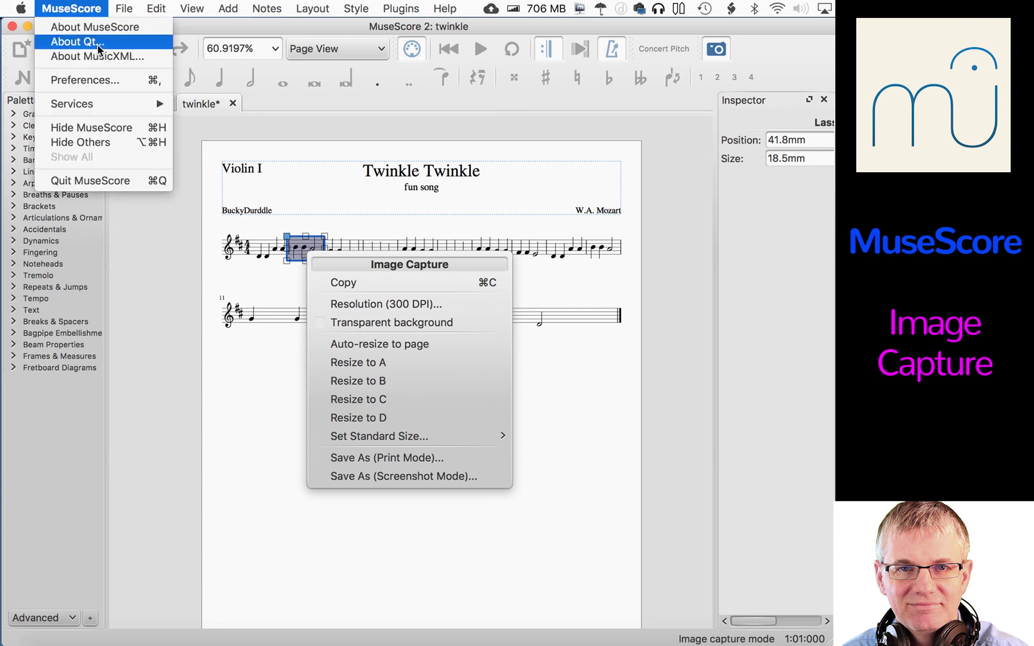
left_click(85, 80)
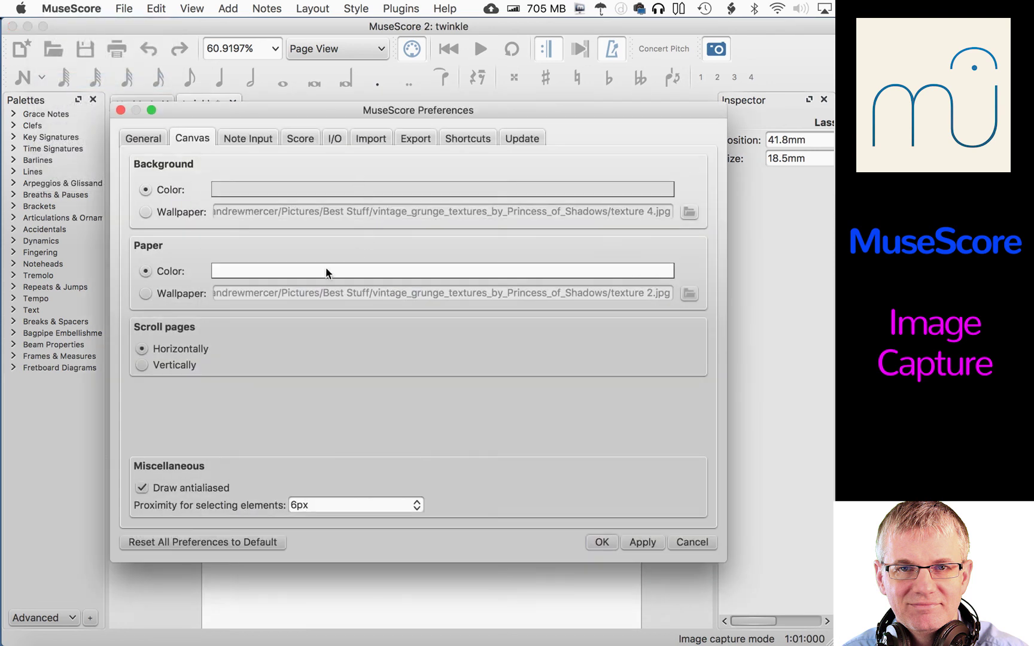
left_click(161, 189)
left_click(714, 542)
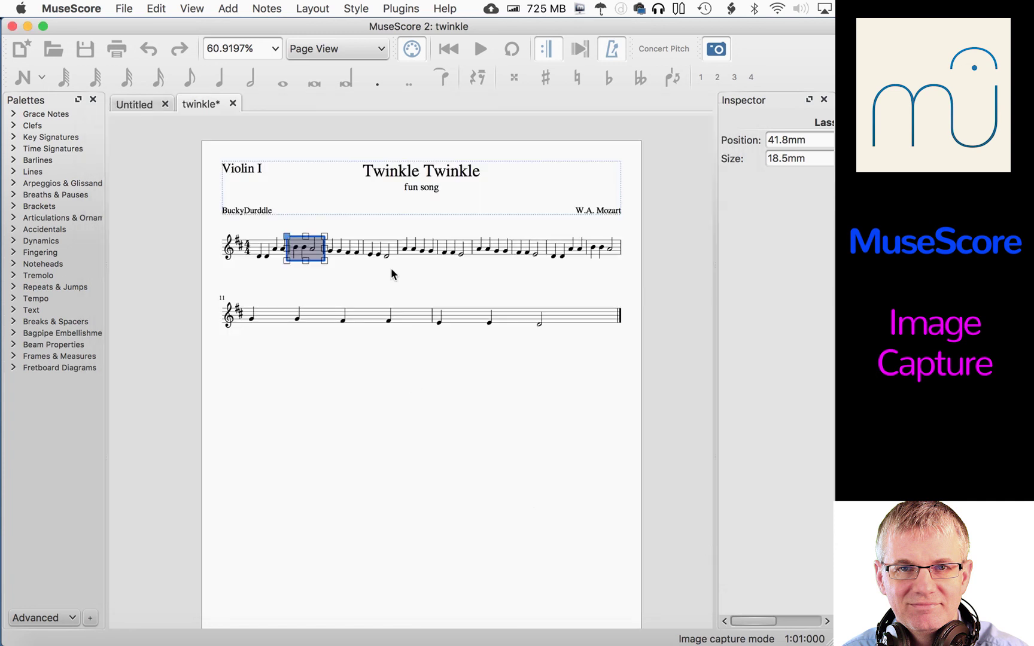
right_click(303, 249)
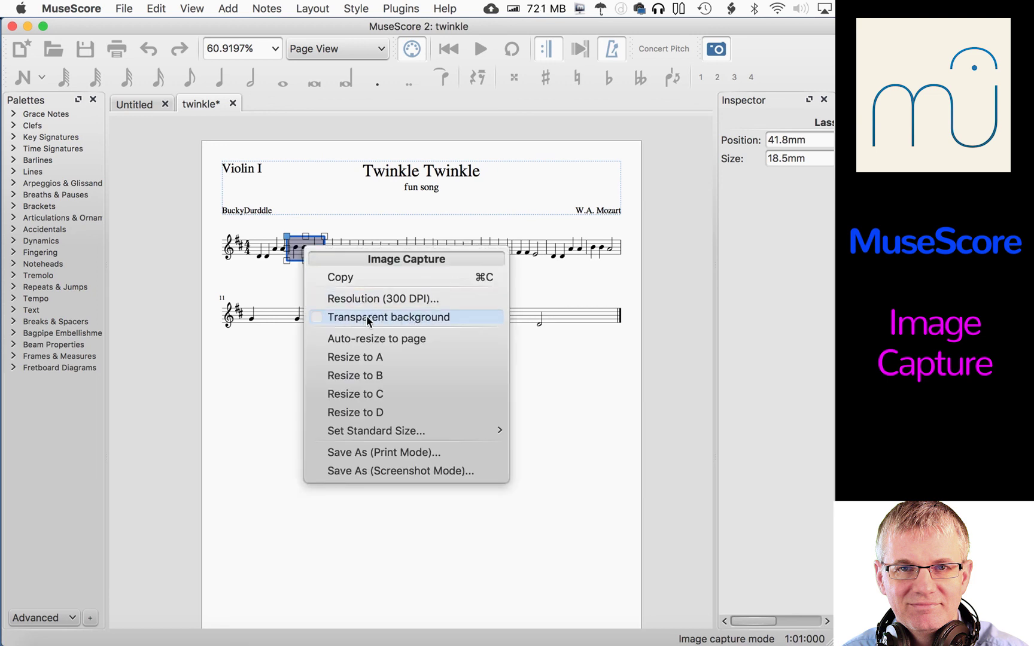
Step: Enable Transparent background for captures and auto-resize the capture frame to fit the whole page
left_click(320, 319)
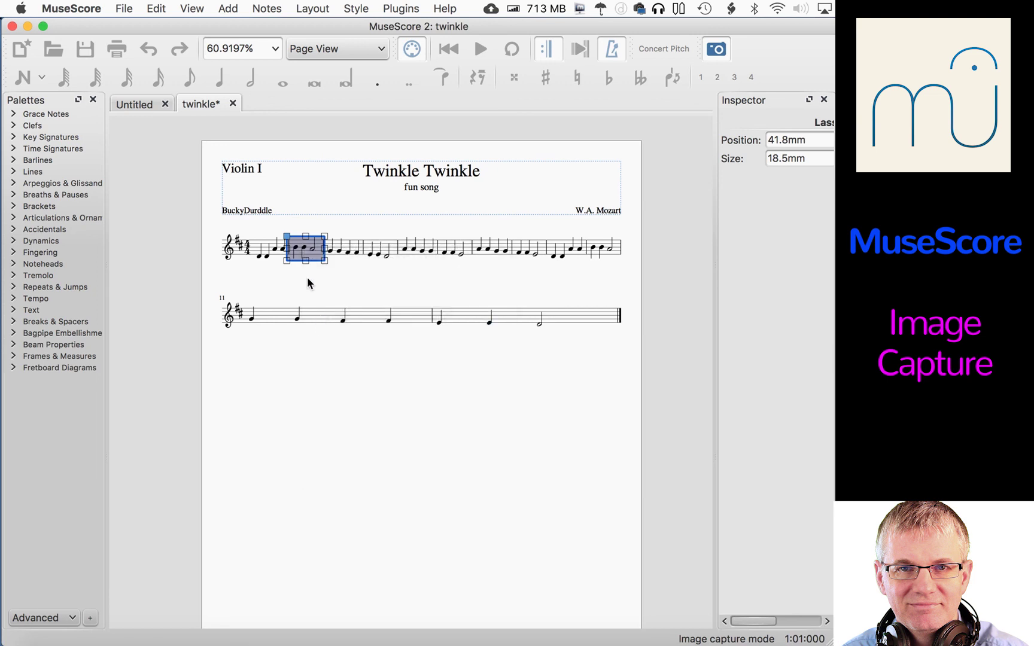
right_click(306, 248)
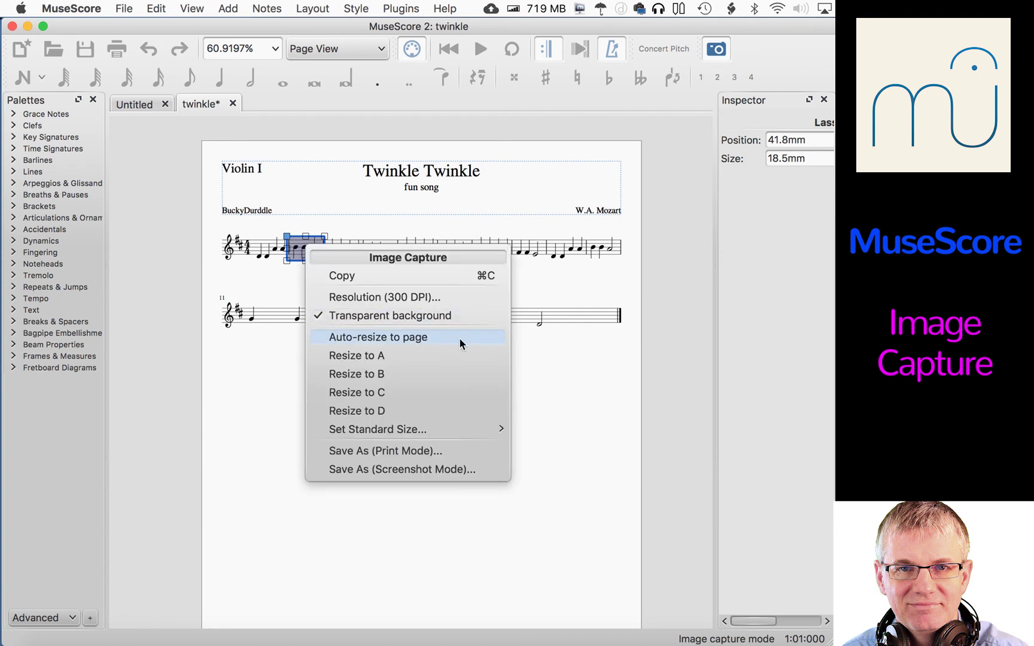
left_click(568, 359)
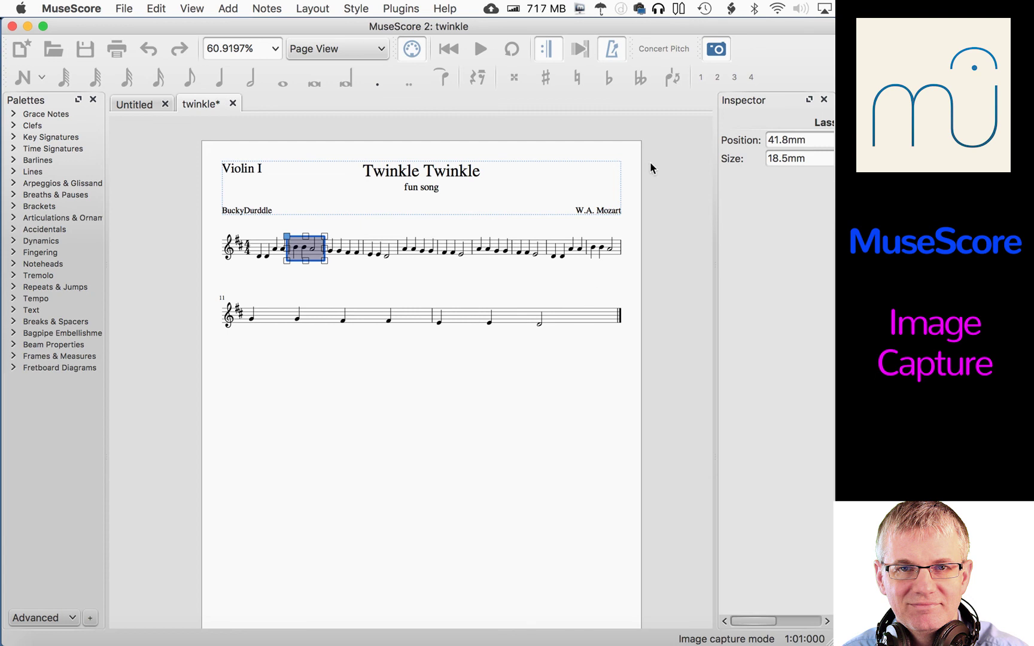
right_click(297, 248)
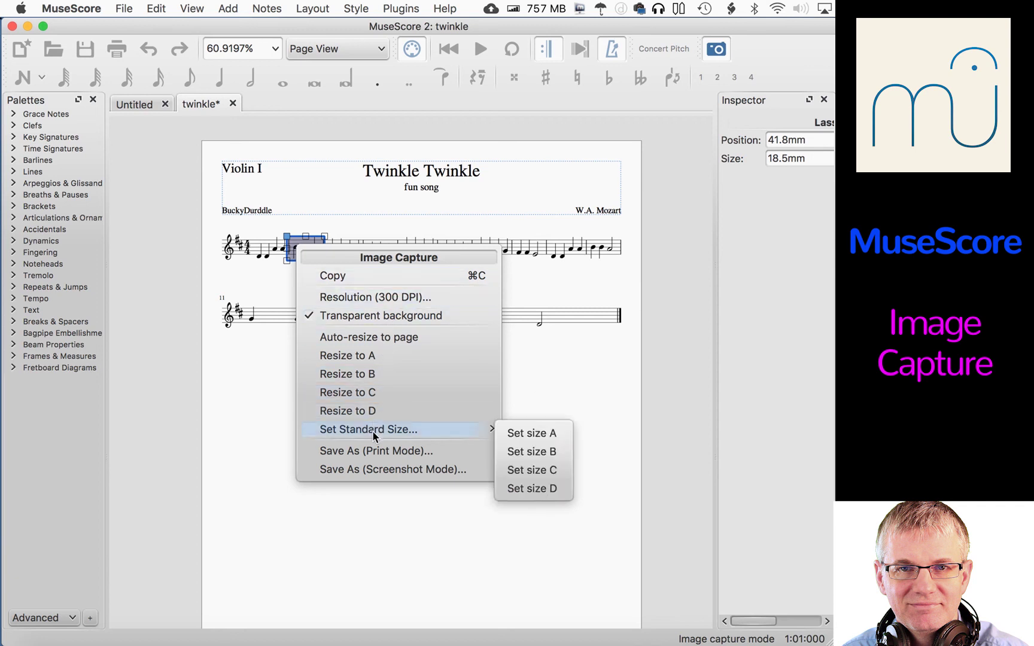
left_click(379, 337)
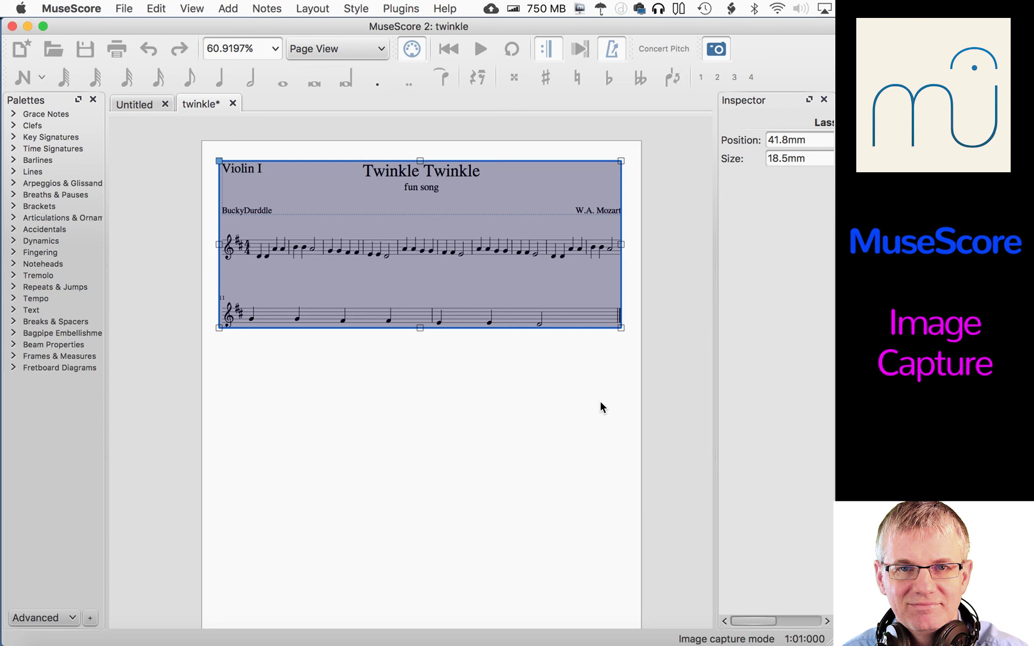